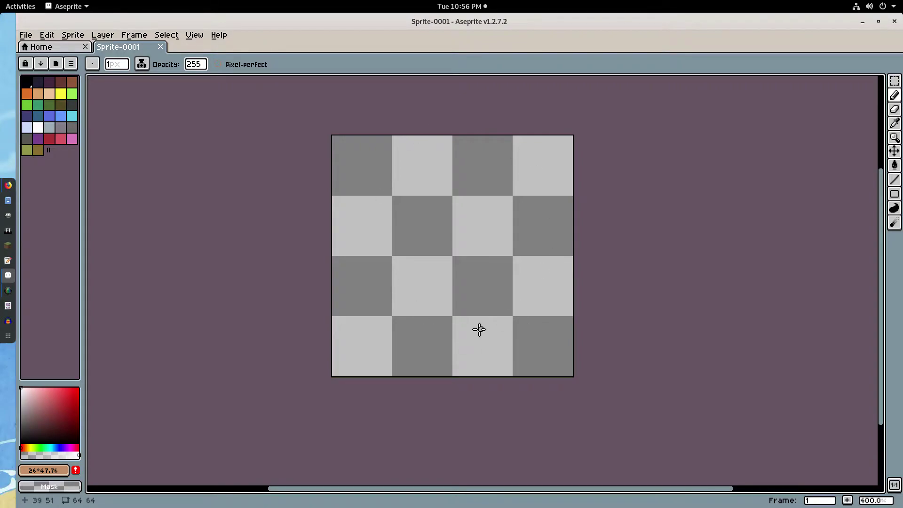
# Zoom into the canvas and pick a dark greyish brown in the colour picker.
pyautogui.scroll(3, 438, 263)
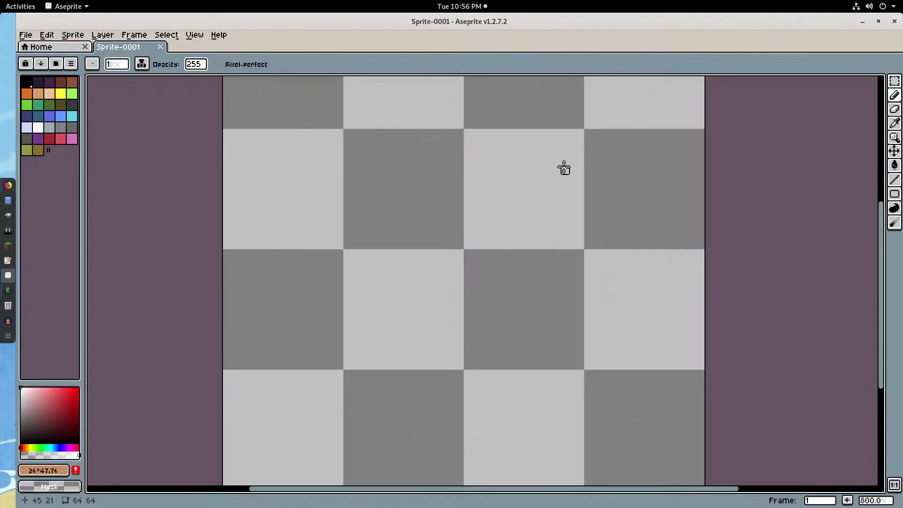
pyautogui.scroll(3, 463, 327)
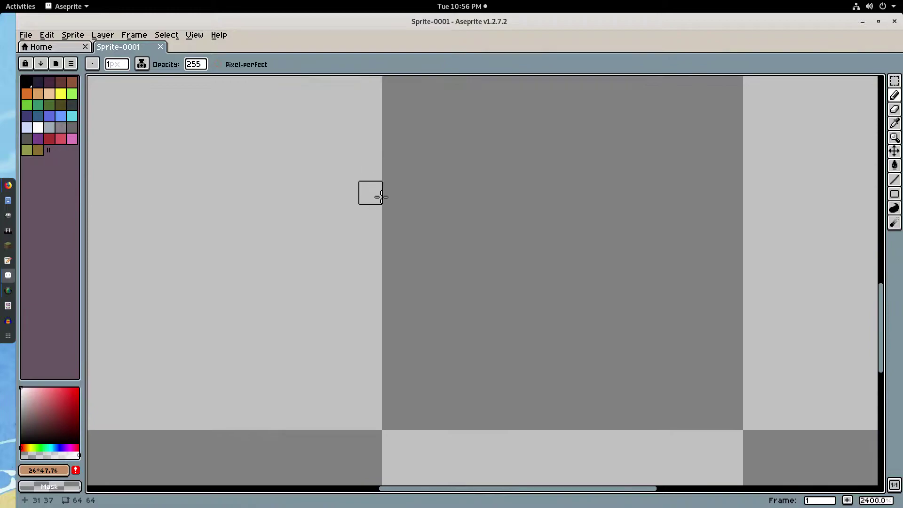
pyautogui.moveTo(525, 175); pyautogui.dragTo(506, 322)
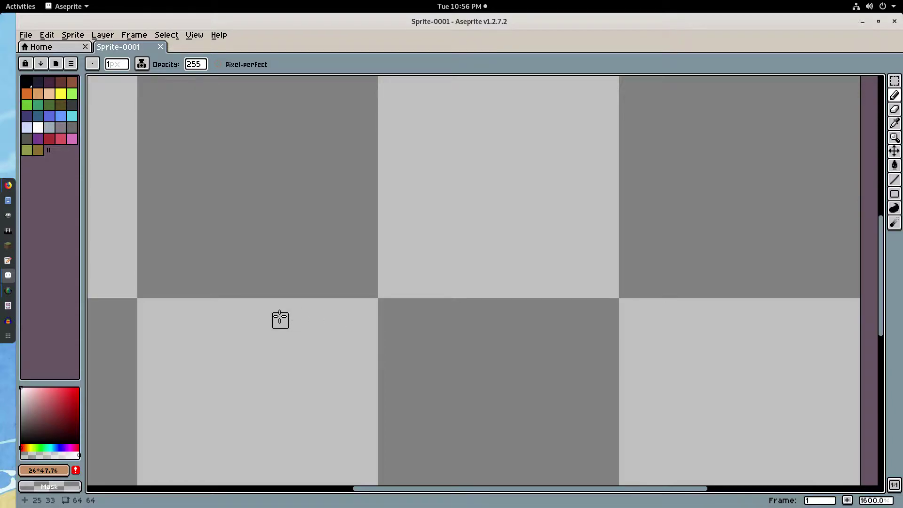
pyautogui.scroll(2, 280, 320)
pyautogui.moveTo(529, 233); pyautogui.dragTo(391, 335)
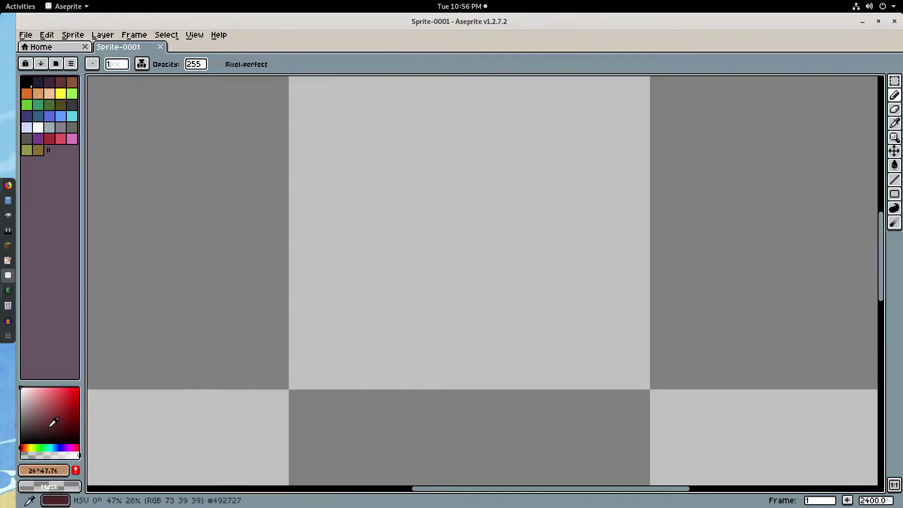
pyautogui.click(32, 428)
pyautogui.moveTo(21, 449); pyautogui.dragTo(45, 423)
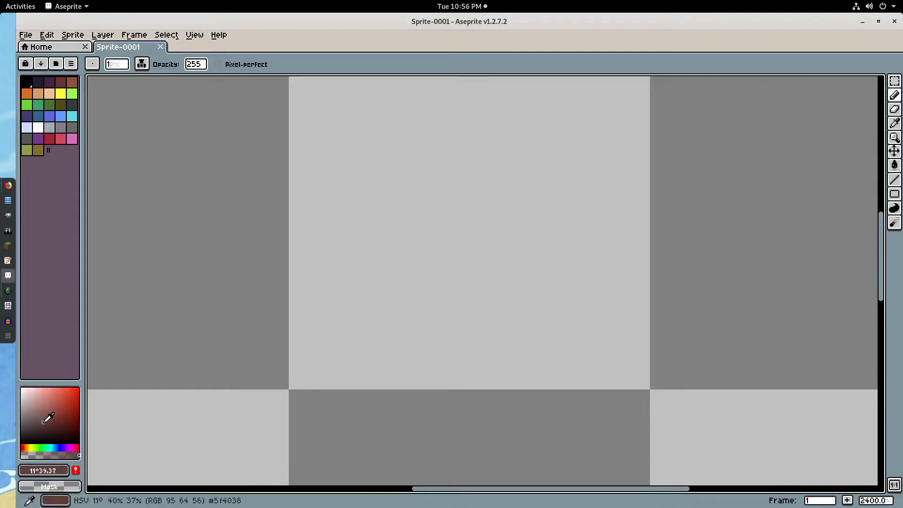
pyautogui.click(37, 423)
pyautogui.click(26, 446)
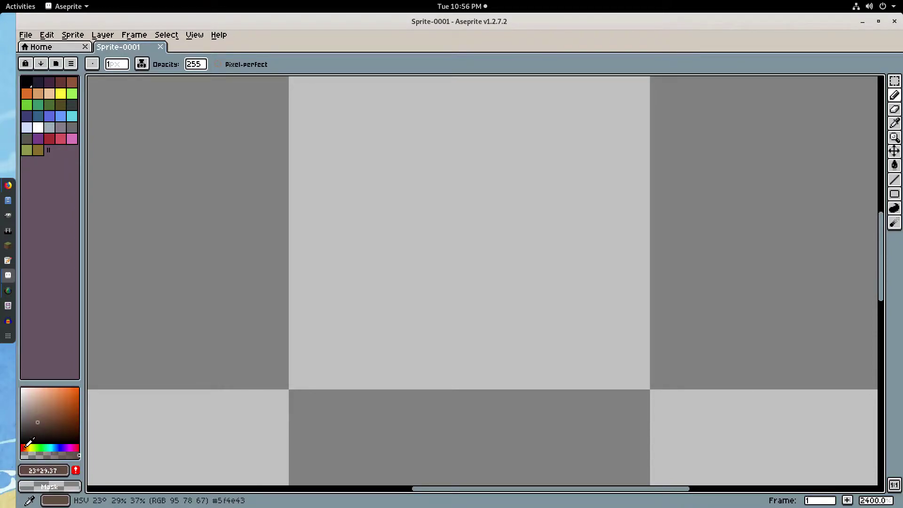
pyautogui.click(36, 424)
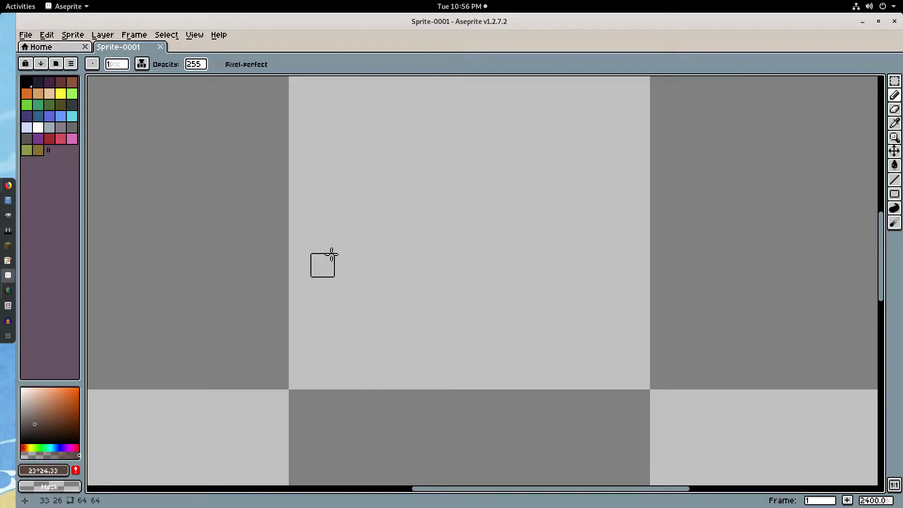
# Draw a short vertical test line in dark brown with the Pencil.
pyautogui.moveTo(345, 244); pyautogui.dragTo(307, 285)
pyautogui.scroll(-2, 312, 280)
pyautogui.moveTo(357, 266); pyautogui.dragTo(366, 266)
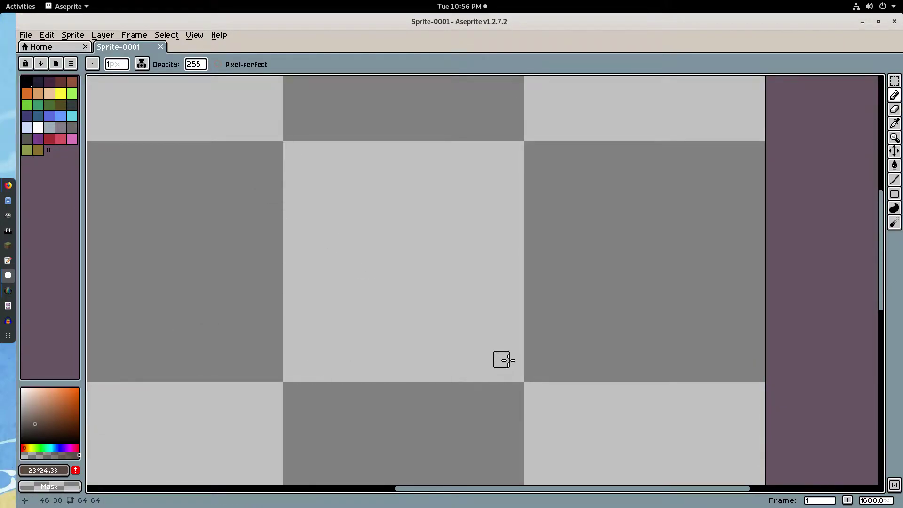
pyautogui.moveTo(286, 375); pyautogui.dragTo(289, 268)
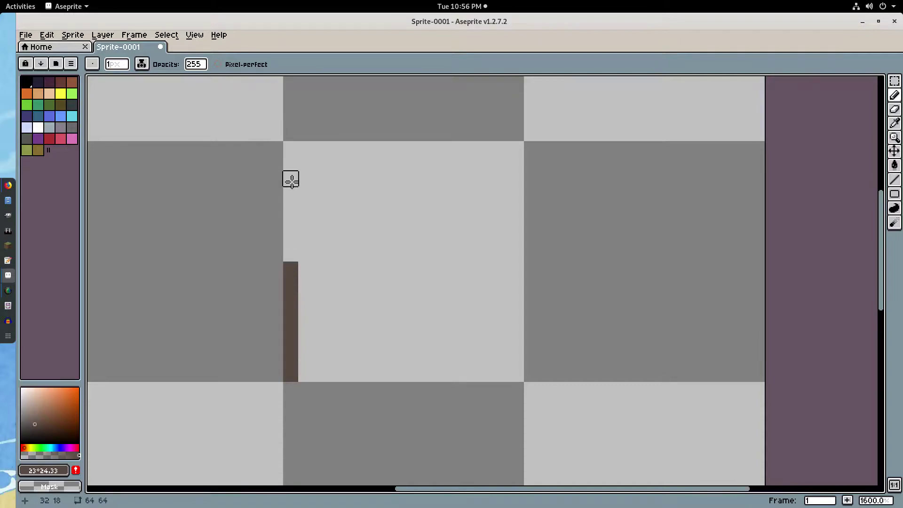
# Delete the test stroke with a rectangular selection and clear the selection.
pyautogui.press('m')
pyautogui.moveTo(366, 194); pyautogui.dragTo(230, 404)
pyautogui.press('Delete')
pyautogui.moveTo(290, 148)
pyautogui.mouseDown()
pyautogui.moveTo(485, 355)
pyautogui.moveTo(517, 376)
pyautogui.mouseUp()
pyautogui.moveTo(531, 148); pyautogui.dragTo(758, 377)
pyautogui.click(170, 35)
pyautogui.click(176, 60)
# Draw the left and bottom sides of the dark brown frame.
pyautogui.press('b')
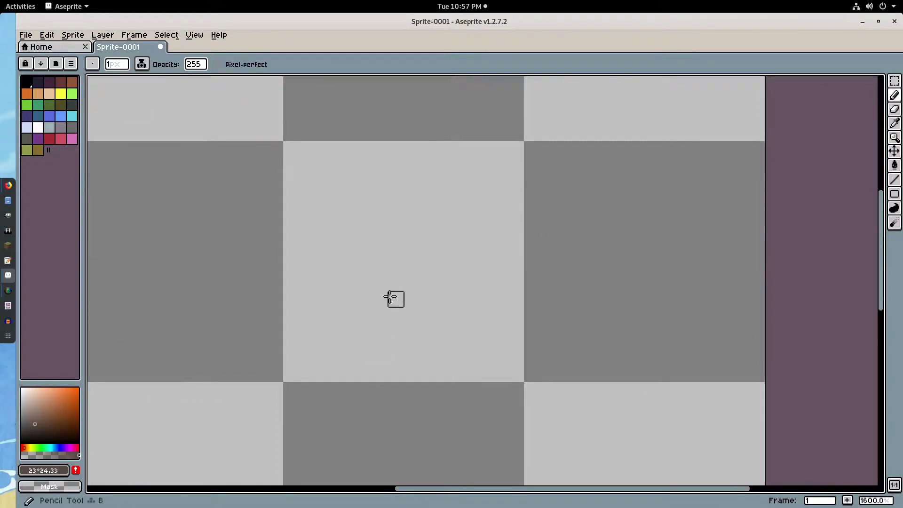
pyautogui.moveTo(299, 349); pyautogui.dragTo(305, 345)
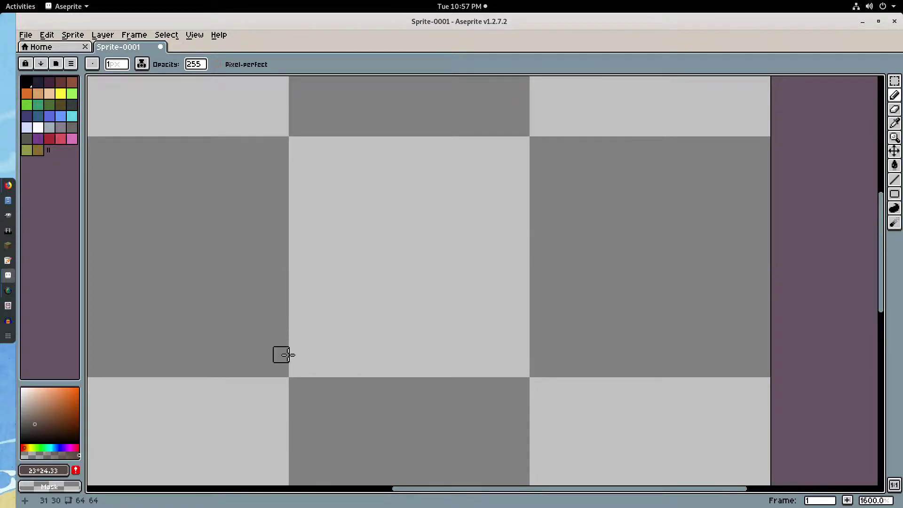
pyautogui.moveTo(297, 294)
pyautogui.mouseDown()
pyautogui.moveTo(300, 356)
pyautogui.moveTo(337, 366)
pyautogui.moveTo(520, 367)
pyautogui.moveTo(532, 328)
pyautogui.moveTo(524, 145)
pyautogui.moveTo(308, 144)
pyautogui.moveTo(296, 254)
pyautogui.mouseUp()
pyautogui.hotkey('ctrl', 'z')
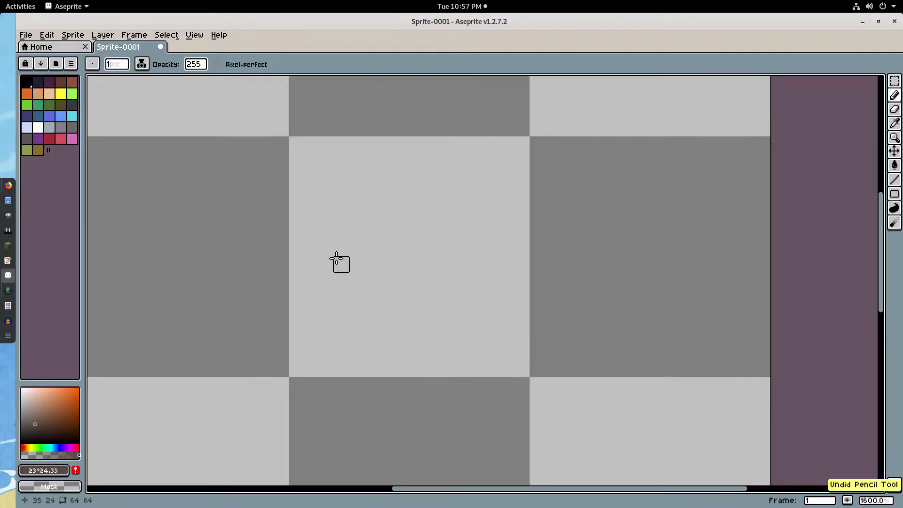
pyautogui.moveTo(313, 294)
pyautogui.mouseDown()
pyautogui.moveTo(311, 346)
pyautogui.moveTo(506, 350)
pyautogui.moveTo(492, 248)
pyautogui.moveTo(506, 218)
pyautogui.moveTo(489, 248)
pyautogui.mouseUp()
# Close the rectangle along the top and left, redrawing the top edge one row higher.
pyautogui.press('e')
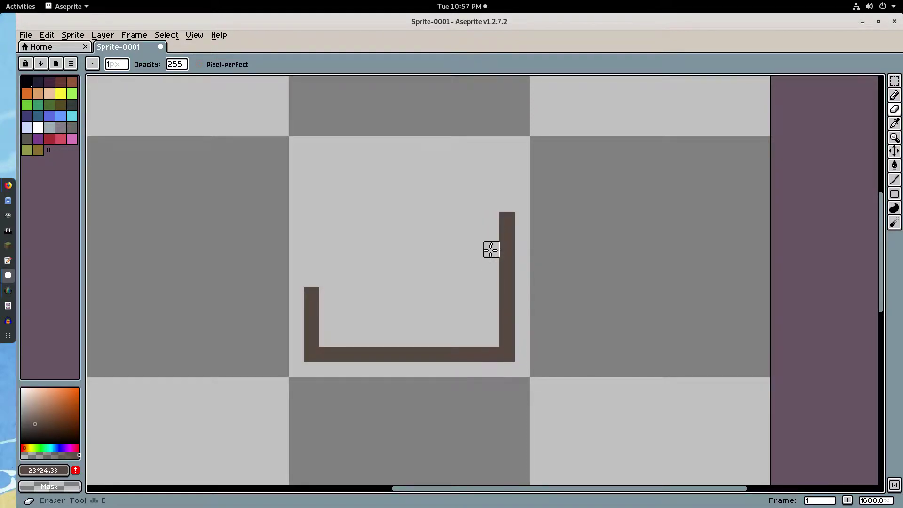
pyautogui.press('b')
pyautogui.click(497, 217)
pyautogui.moveTo(499, 214)
pyautogui.mouseDown()
pyautogui.moveTo(322, 215)
pyautogui.moveTo(311, 288)
pyautogui.mouseUp()
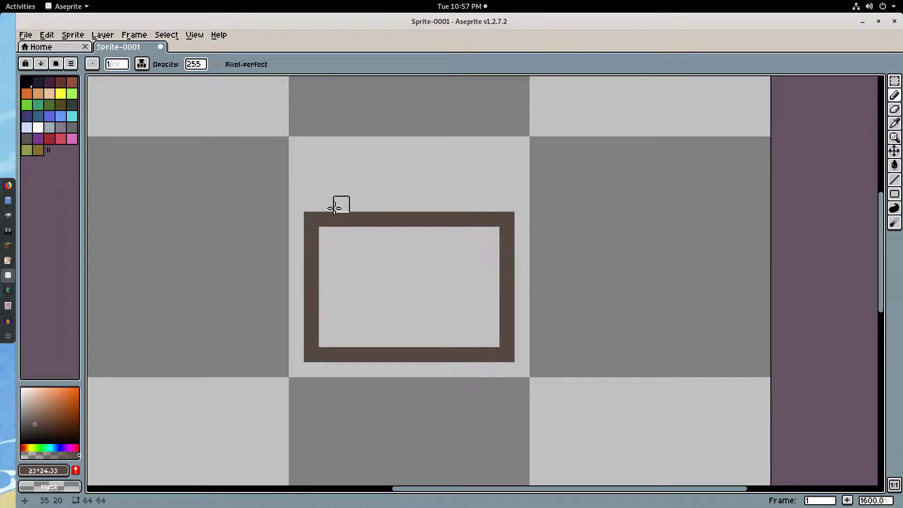
pyautogui.moveTo(310, 203)
pyautogui.mouseDown()
pyautogui.moveTo(508, 203)
pyautogui.moveTo(476, 219)
pyautogui.moveTo(322, 219)
pyautogui.mouseUp()
pyautogui.press('e')
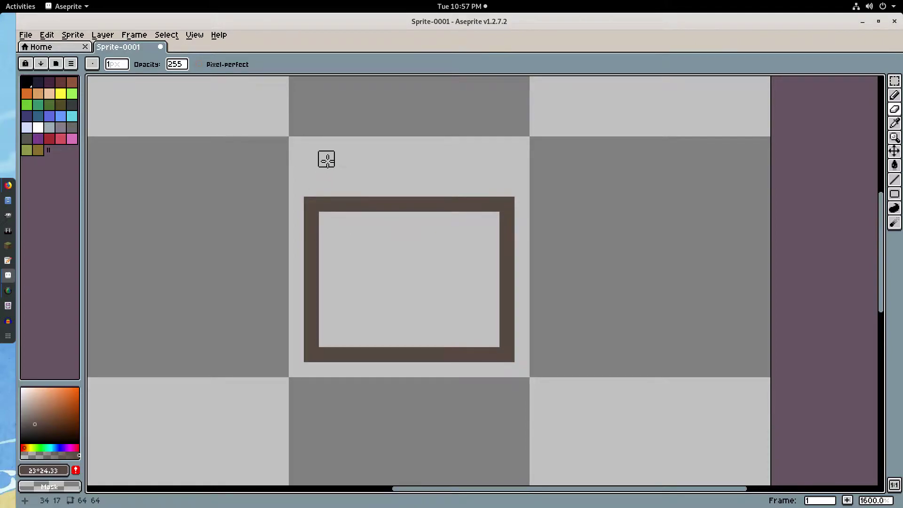
# Draw two horizontal bars across the frame and fix the top row.
pyautogui.press('b')
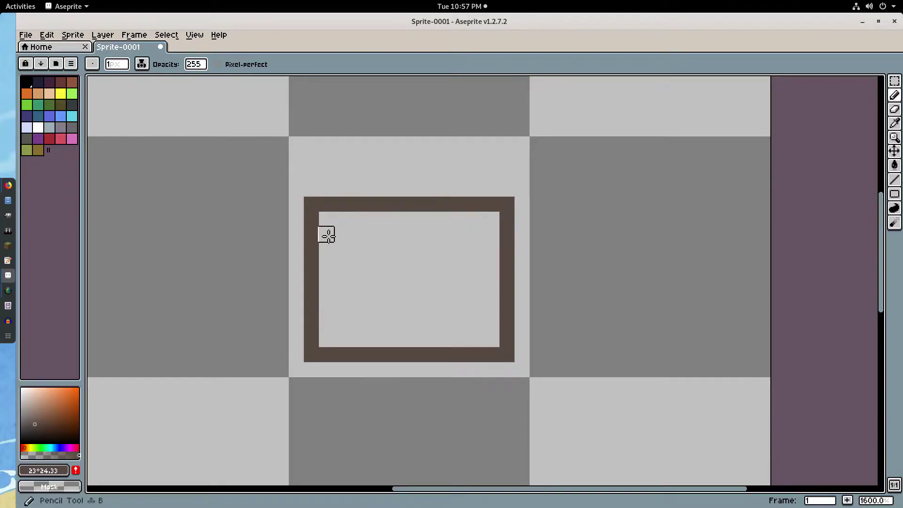
pyautogui.moveTo(328, 243); pyautogui.dragTo(493, 246)
pyautogui.scroll(-3, 468, 282)
pyautogui.scroll(3, 468, 281)
pyautogui.moveTo(326, 323); pyautogui.dragTo(490, 323)
pyautogui.scroll(-3, 490, 322)
pyautogui.scroll(3, 490, 323)
pyautogui.moveTo(309, 185); pyautogui.dragTo(505, 184)
pyautogui.press('e')
pyautogui.moveTo(326, 200); pyautogui.dragTo(492, 200)
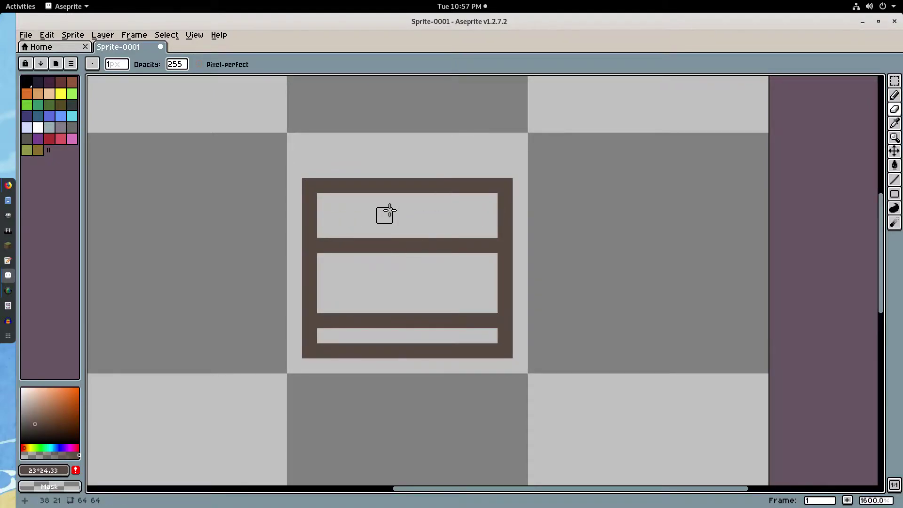
pyautogui.press('b')
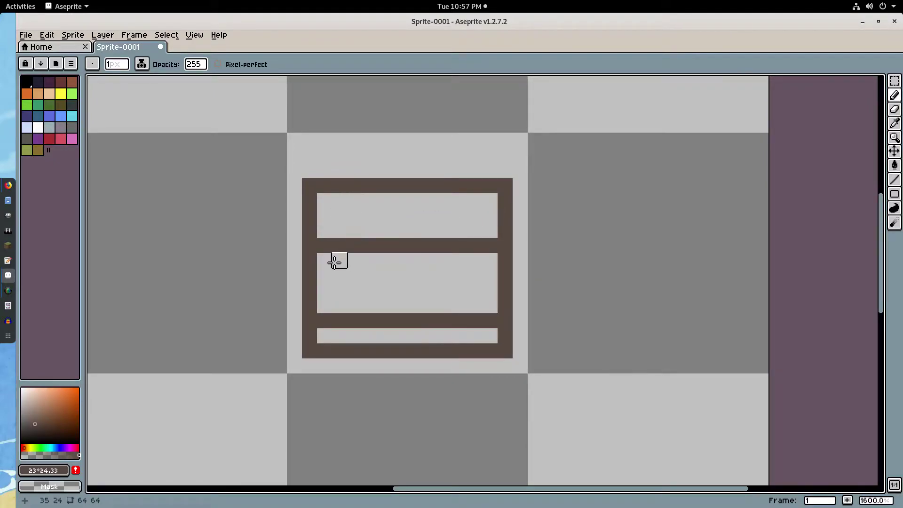
# Add left and right vertical bars and trim their ends to shape an inner rectangle.
pyautogui.moveTo(334, 261); pyautogui.dragTo(339, 306)
pyautogui.moveTo(461, 258); pyautogui.dragTo(472, 292)
pyautogui.hotkey('ctrl', 'z')
pyautogui.moveTo(475, 259); pyautogui.dragTo(474, 307)
pyautogui.press('e')
pyautogui.moveTo(323, 246)
pyautogui.mouseDown()
pyautogui.moveTo(339, 306)
pyautogui.moveTo(329, 316)
pyautogui.mouseUp()
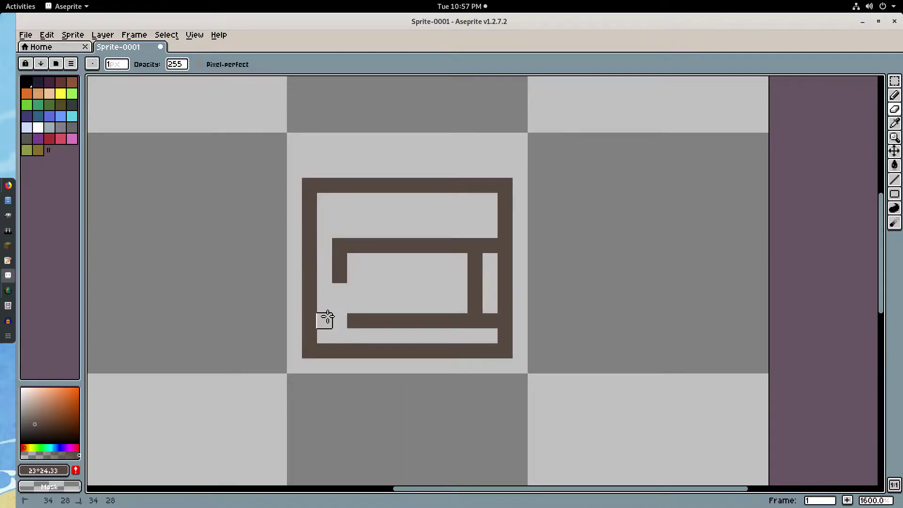
pyautogui.moveTo(490, 246); pyautogui.dragTo(487, 320)
# Sample the frame's dark brown and close the inner rectangle's left side.
pyautogui.press('i')
pyautogui.click(476, 271)
pyautogui.press('b')
pyautogui.moveTo(339, 290); pyautogui.dragTo(339, 319)
pyautogui.scroll(-5, 436, 292)
pyautogui.scroll(4, 433, 289)
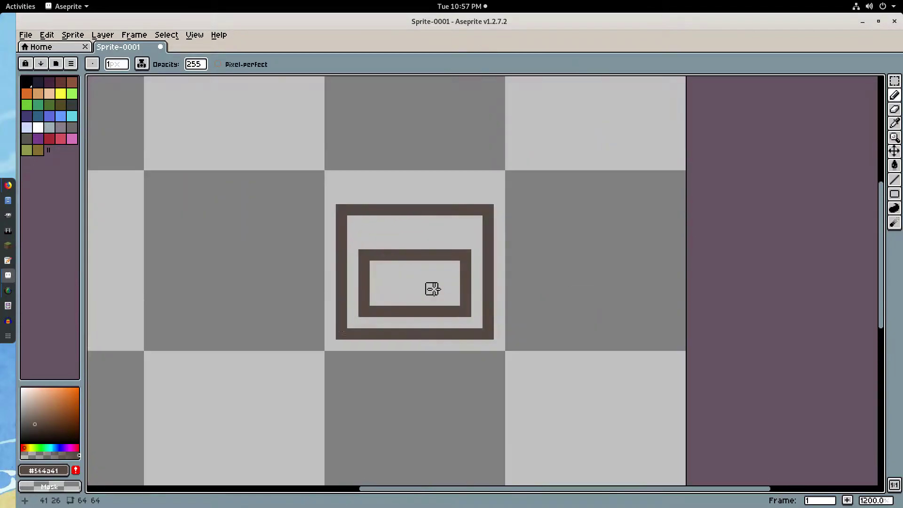
pyautogui.scroll(-3, 440, 265)
pyautogui.scroll(4, 436, 258)
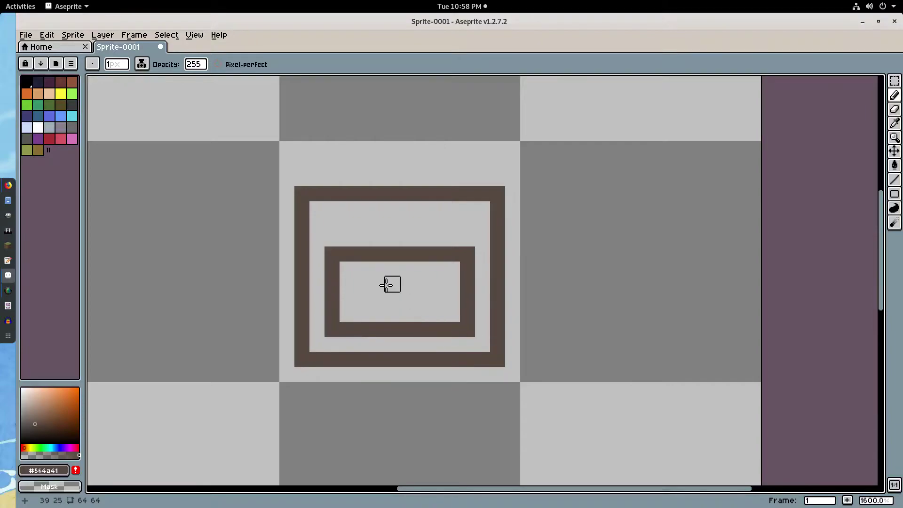
# Fill the band between the two frames with a light-medium brown using the Paint Bucket.
pyautogui.press('i')
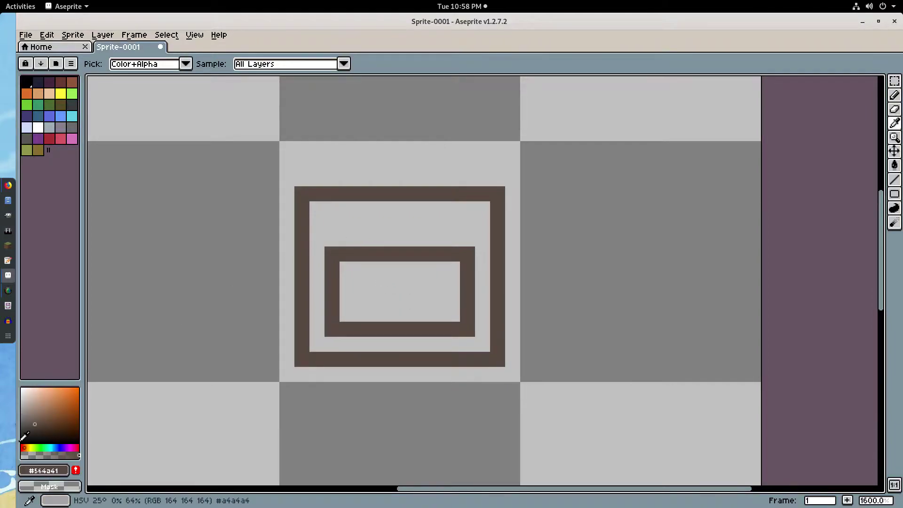
pyautogui.click(40, 417)
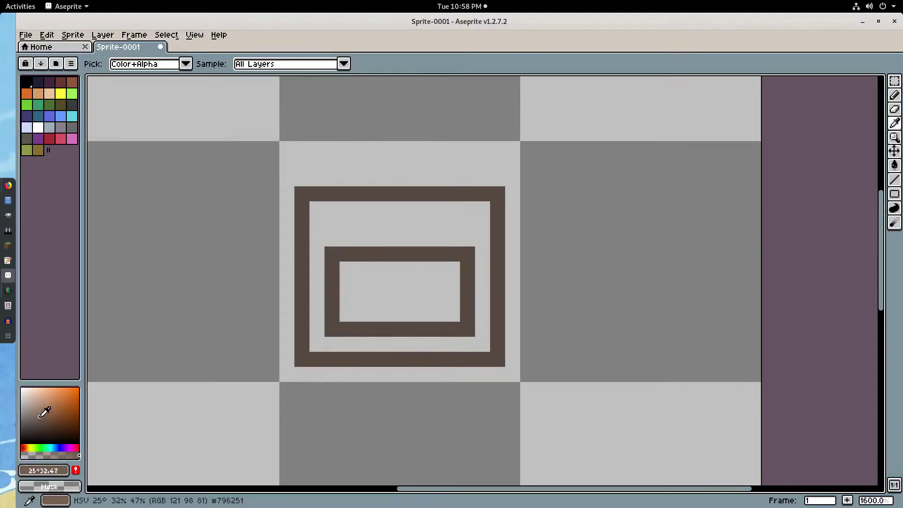
pyautogui.moveTo(24, 449); pyautogui.dragTo(26, 448)
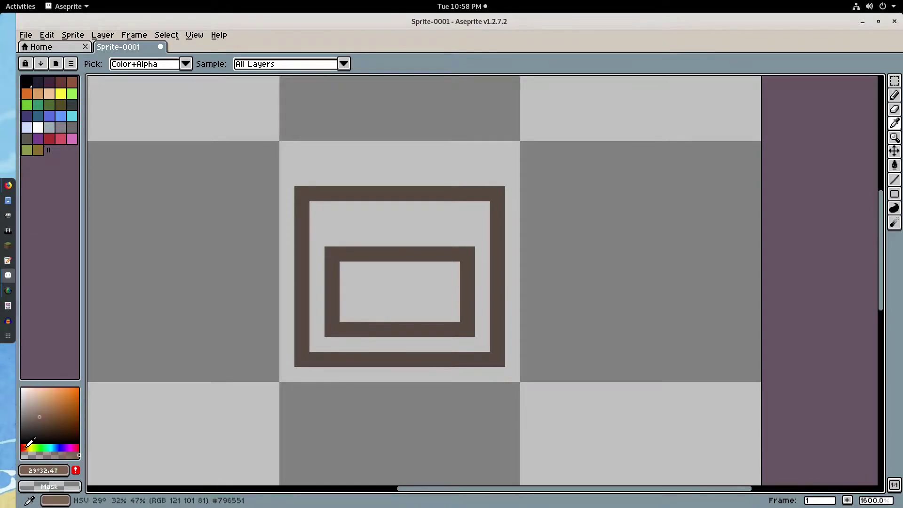
pyautogui.press('g')
pyautogui.click(389, 221)
pyautogui.click(45, 409)
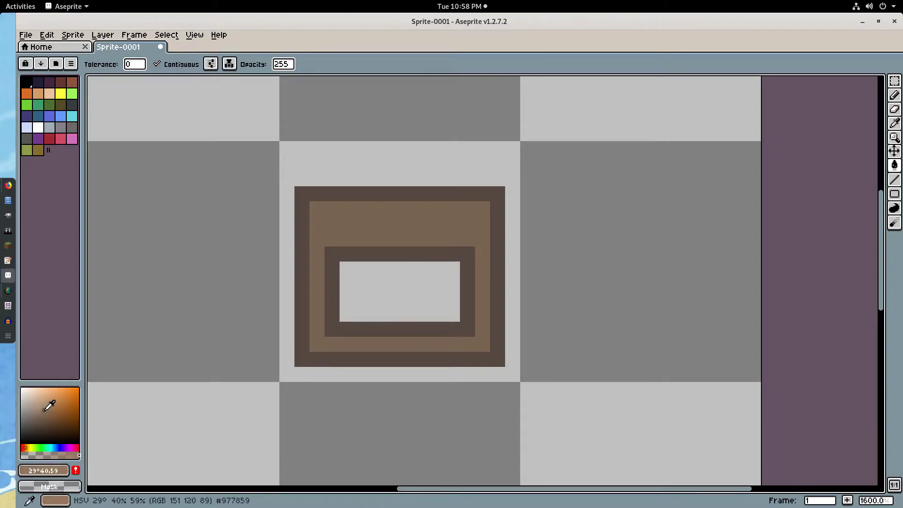
pyautogui.click(347, 236)
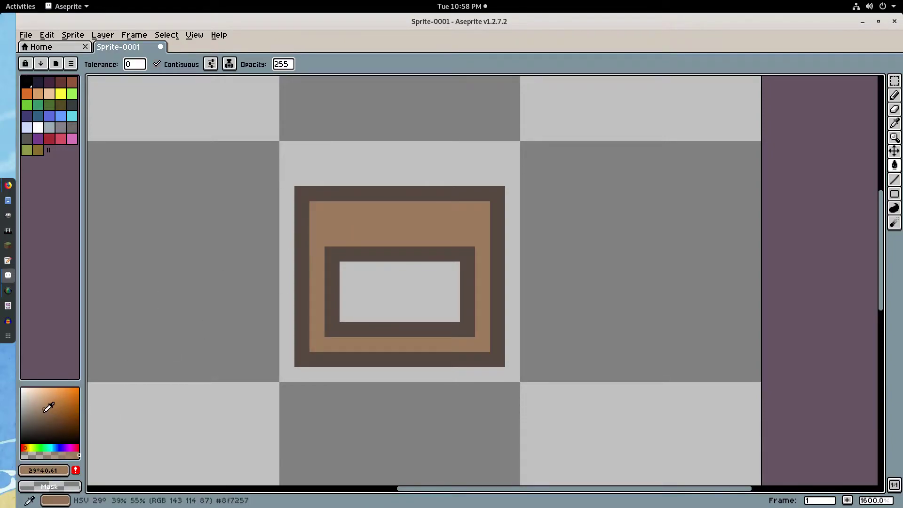
# Choose a pale tan highlight colour.
pyautogui.click(43, 408)
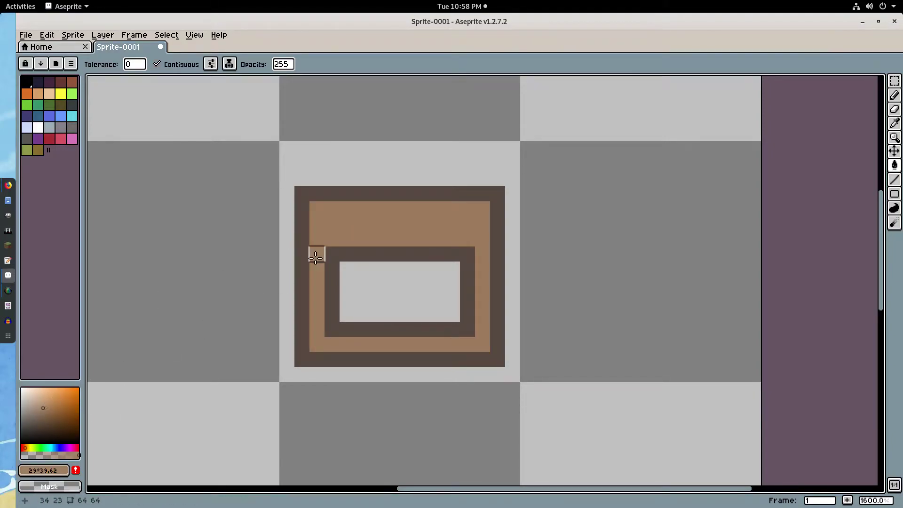
pyautogui.press('i')
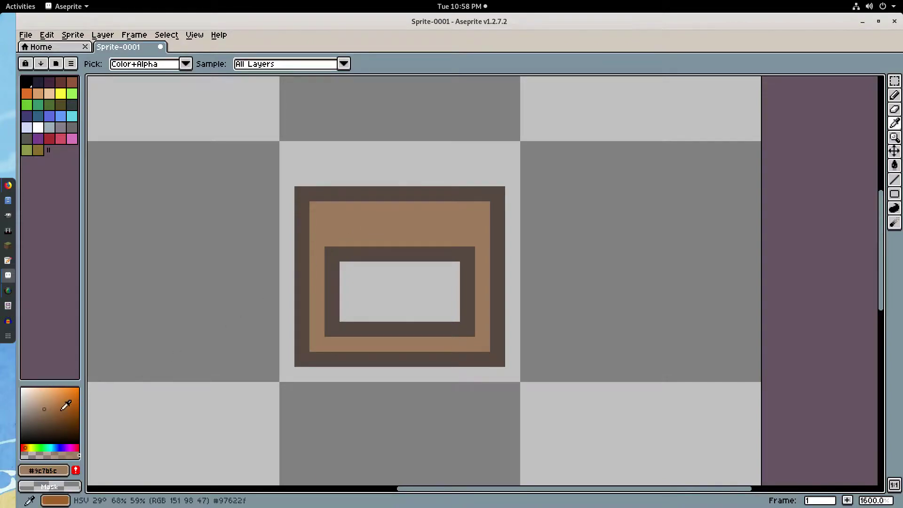
pyautogui.click(45, 403)
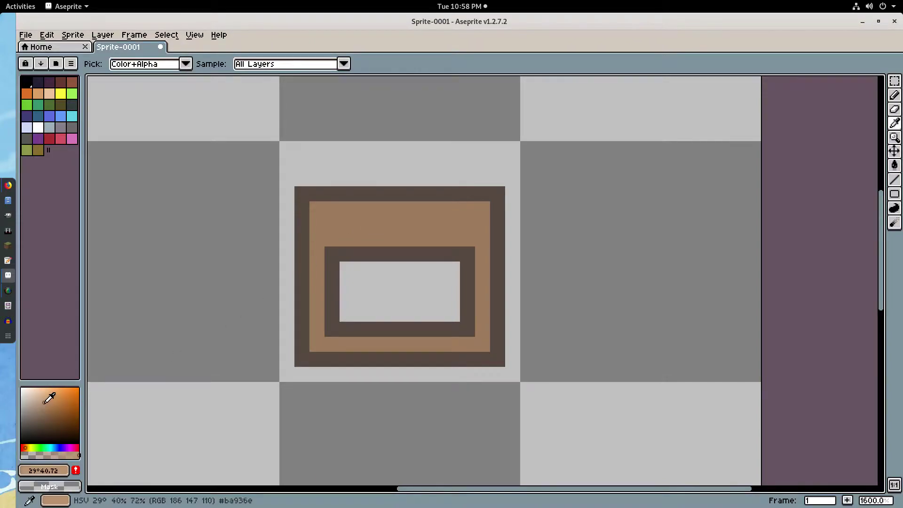
pyautogui.click(26, 448)
# Try tan highlight strokes along the band, undoing them.
pyautogui.press('b')
pyautogui.moveTo(315, 209); pyautogui.dragTo(484, 209)
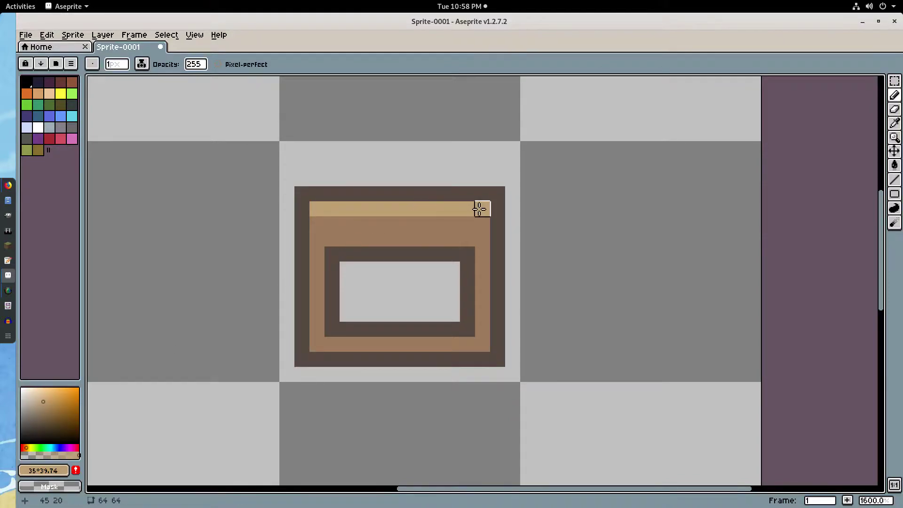
pyautogui.scroll(2, 475, 208)
pyautogui.hotkey('ctrl', 'z')
pyautogui.hotkey('ctrl', 'z')
pyautogui.moveTo(250, 262); pyautogui.dragTo(449, 256)
pyautogui.moveTo(226, 413); pyautogui.dragTo(443, 414)
pyautogui.hotkey('ctrl', 'z')
pyautogui.scroll(-5, 460, 402)
pyautogui.scroll(-3, 492, 377)
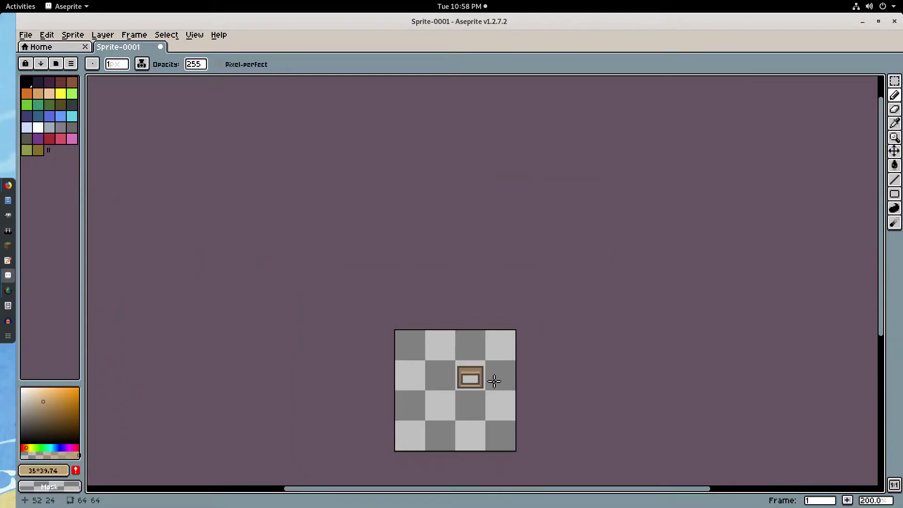
pyautogui.scroll(8, 468, 373)
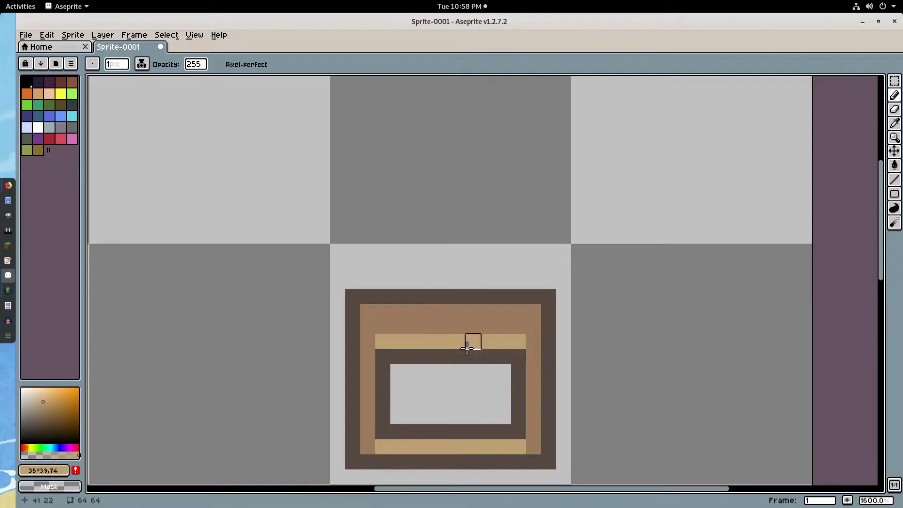
# Paint the wide upper brown band tan.
pyautogui.click(383, 327)
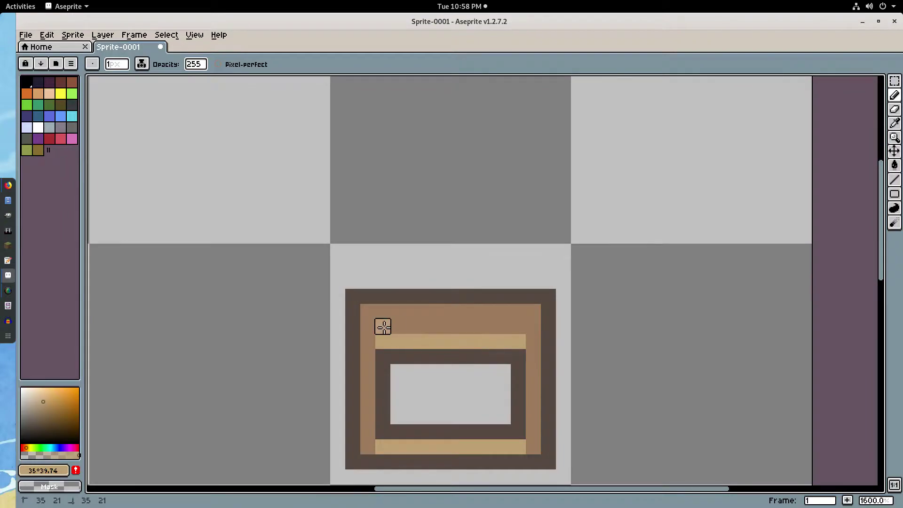
pyautogui.moveTo(383, 326)
pyautogui.mouseDown()
pyautogui.moveTo(383, 311)
pyautogui.moveTo(504, 311)
pyautogui.moveTo(518, 323)
pyautogui.moveTo(398, 328)
pyautogui.moveTo(365, 339)
pyautogui.moveTo(367, 308)
pyautogui.moveTo(532, 309)
pyautogui.moveTo(532, 430)
pyautogui.moveTo(369, 445)
pyautogui.mouseUp()
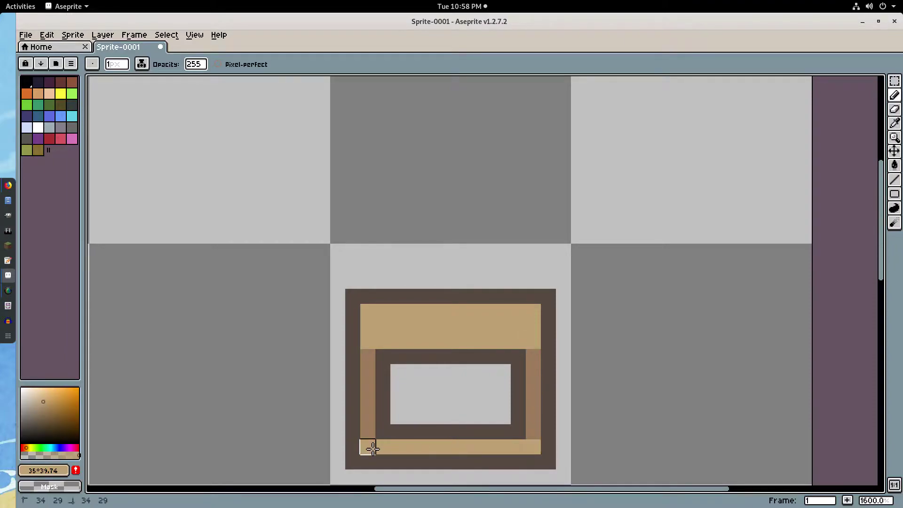
pyautogui.scroll(-3, 580, 367)
pyautogui.scroll(-1, 581, 366)
pyautogui.scroll(9, 581, 366)
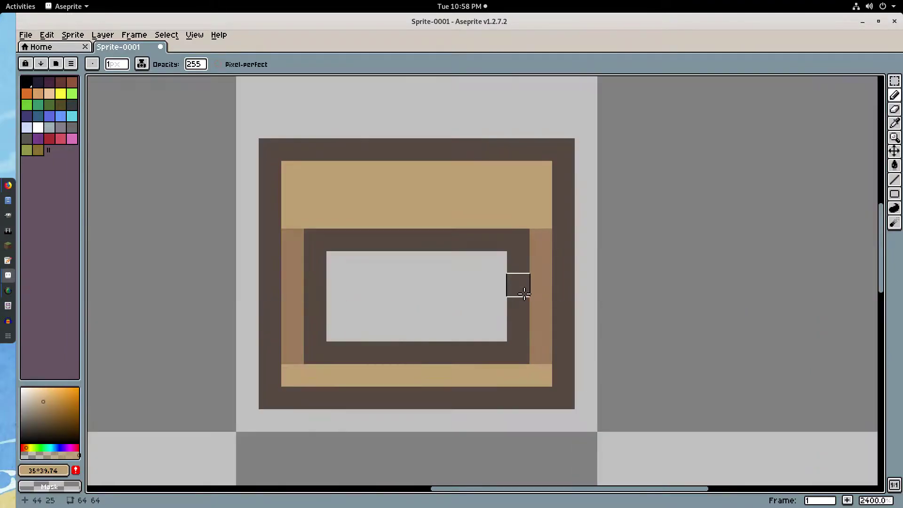
# Sample the medium brown and paint the tan band's top-left and top-right corners with it.
pyautogui.moveTo(525, 294); pyautogui.dragTo(528, 323)
pyautogui.press('i')
pyautogui.moveTo(307, 307); pyautogui.dragTo(303, 286)
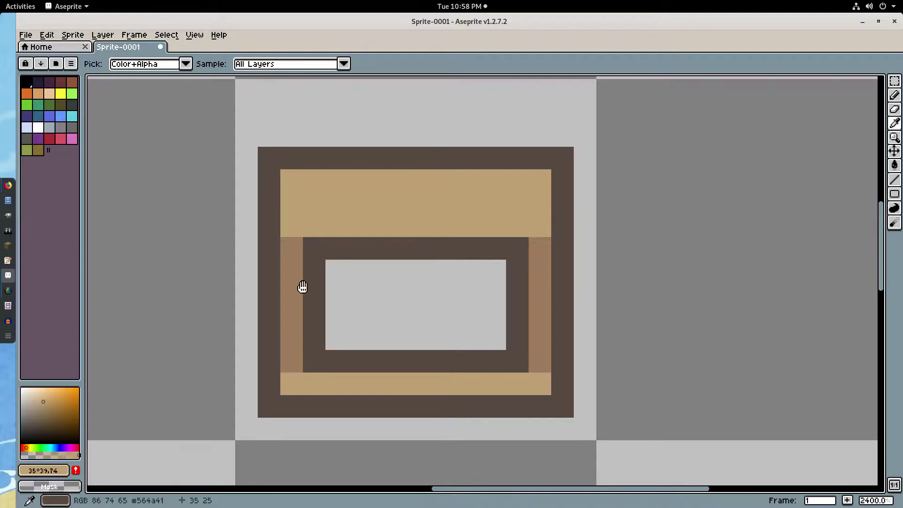
pyautogui.click(293, 247)
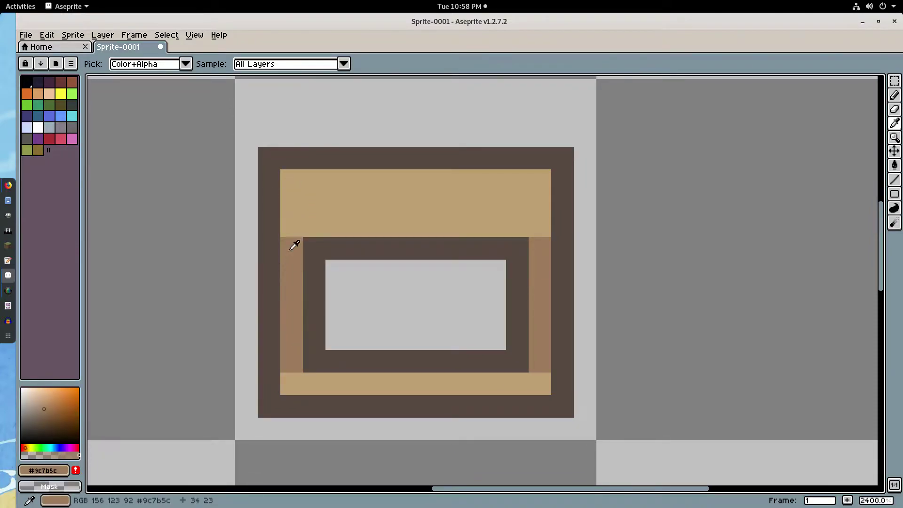
pyautogui.press('b')
pyautogui.click(290, 180)
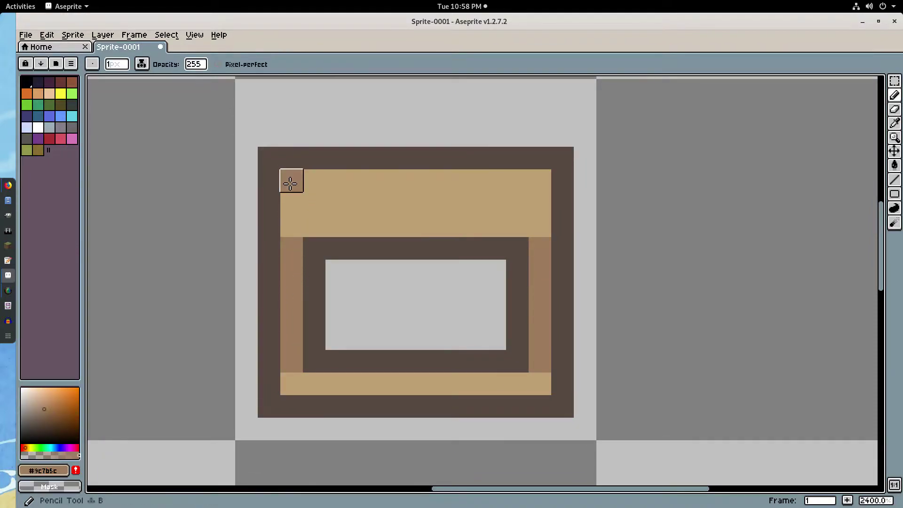
pyautogui.click(539, 180)
# Sample the tan shelf colour and paint the two lower corner pixels tan.
pyautogui.scroll(-7, 545, 187)
pyautogui.scroll(3, 541, 183)
pyautogui.scroll(2, 565, 308)
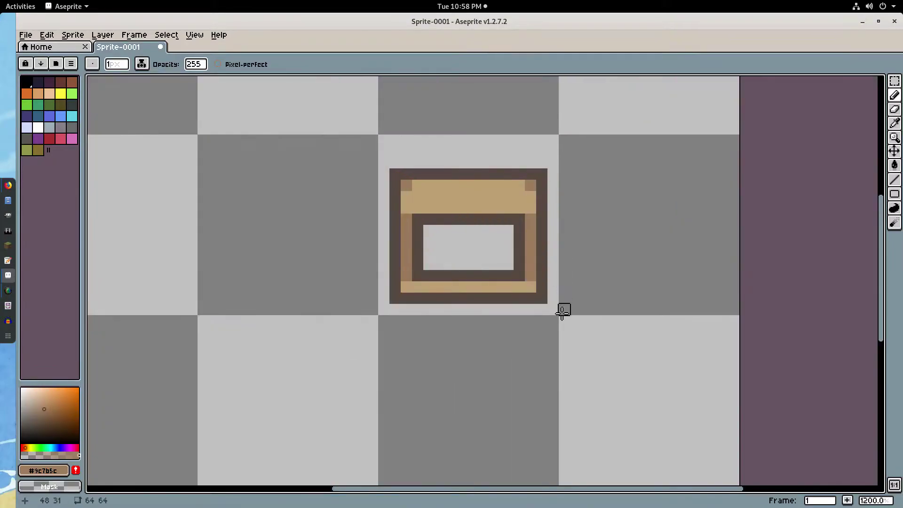
pyautogui.scroll(1, 505, 272)
pyautogui.scroll(2, 519, 277)
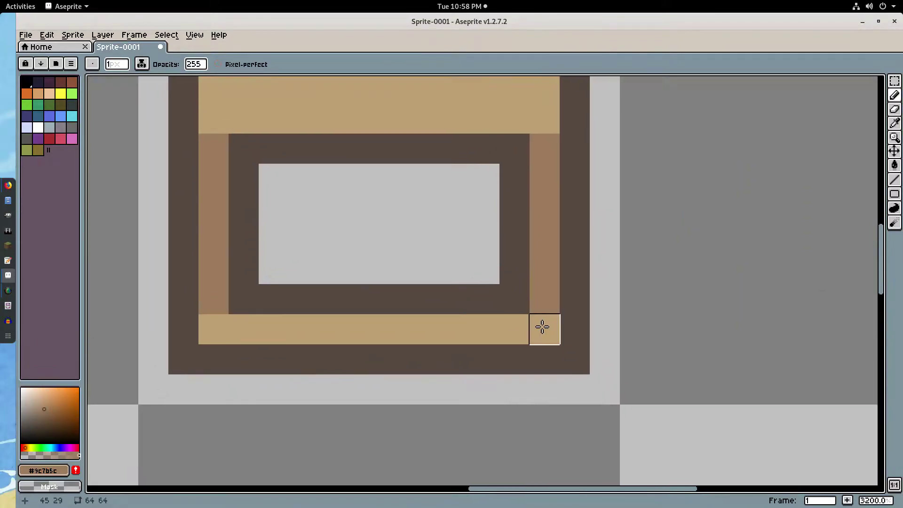
pyautogui.press('i')
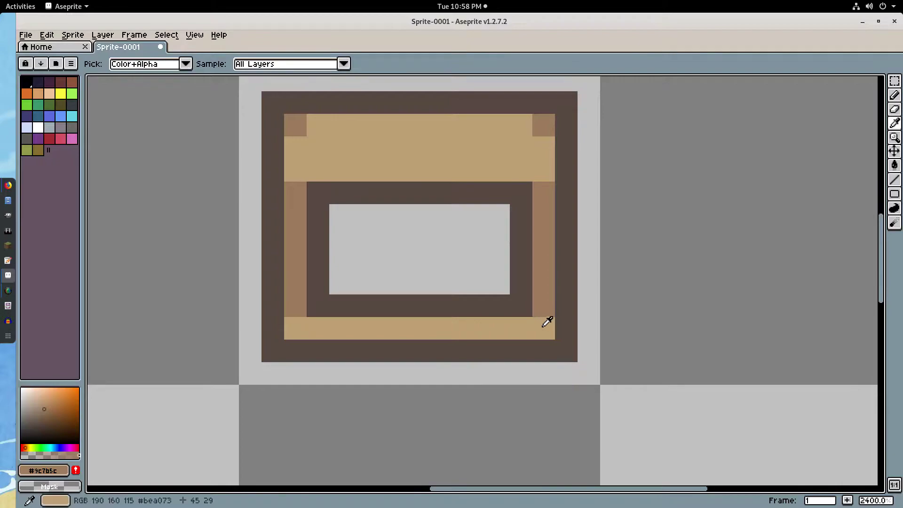
pyautogui.click(546, 326)
pyautogui.press('b')
pyautogui.click(544, 306)
pyautogui.click(297, 308)
# Paint both ends of the bottom bar medium brown.
pyautogui.press('i')
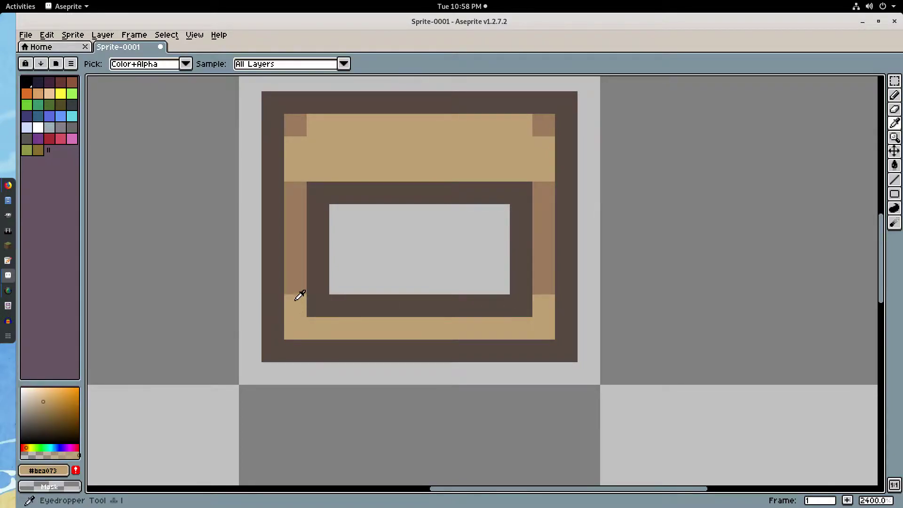
pyautogui.click(300, 292)
pyautogui.press('b')
pyautogui.click(295, 327)
pyautogui.click(544, 328)
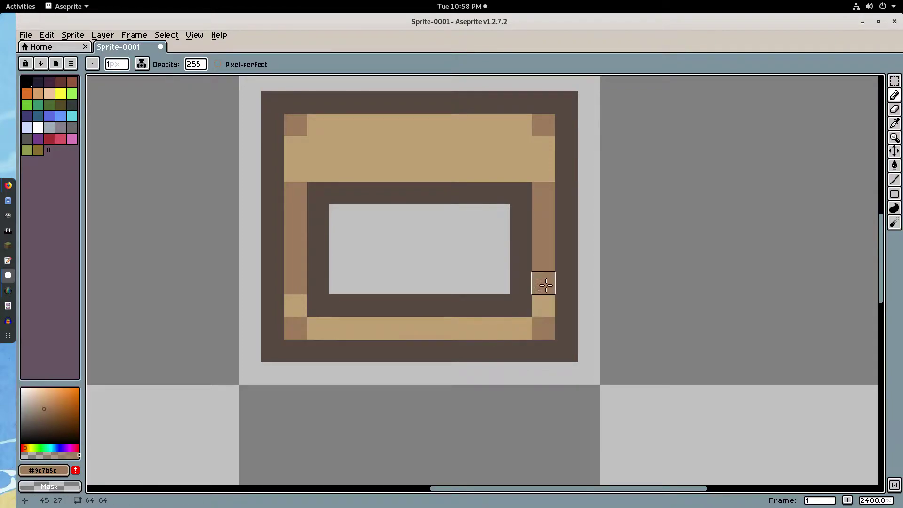
pyautogui.scroll(-10, 631, 278)
pyautogui.scroll(10, 632, 278)
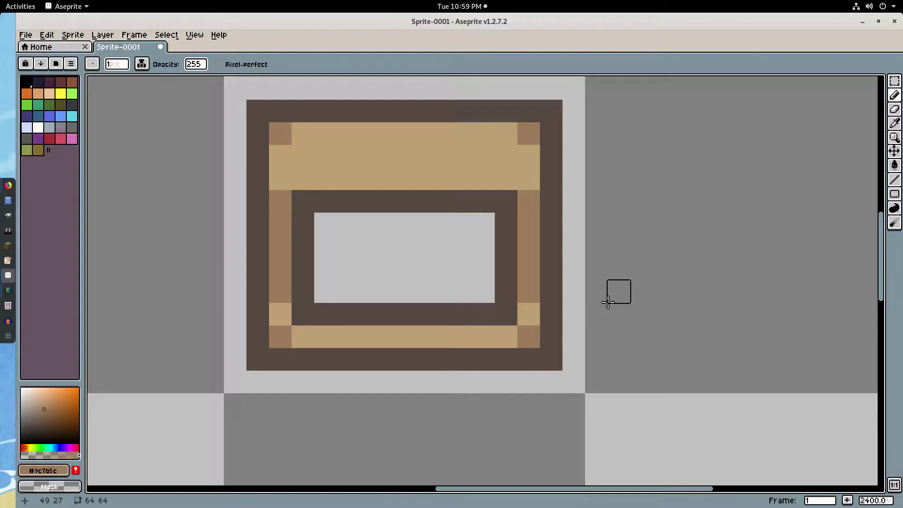
# Sample the dark border brown and adjust it to a slightly darker shade.
pyautogui.moveTo(606, 304); pyautogui.dragTo(610, 329)
pyautogui.press('i')
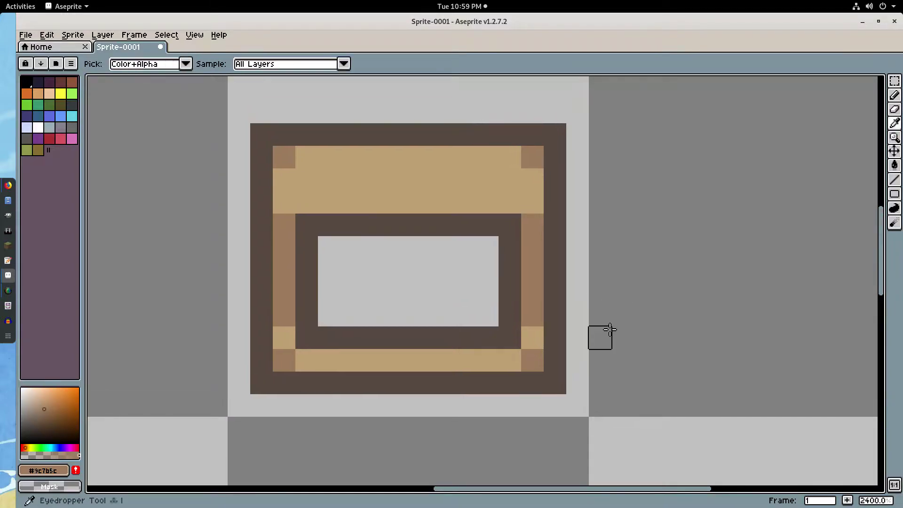
pyautogui.moveTo(404, 297); pyautogui.dragTo(401, 277)
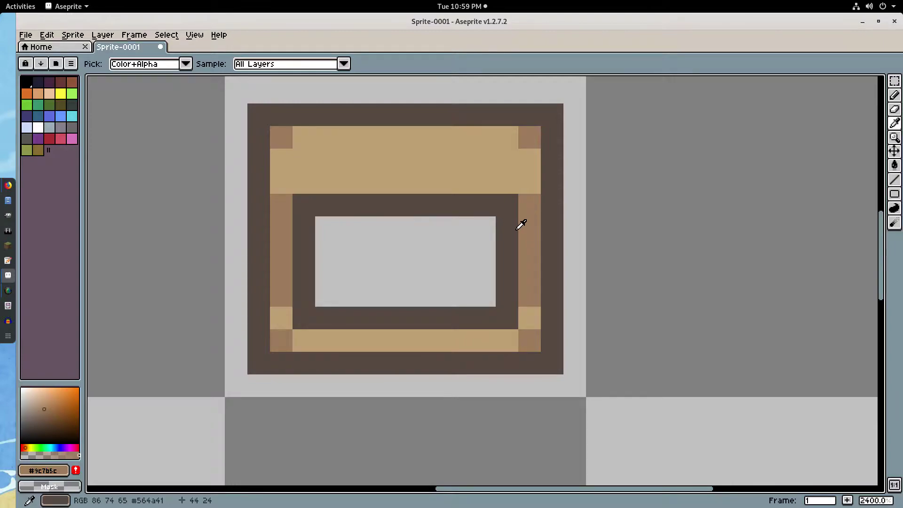
pyautogui.click(377, 200)
pyautogui.click(37, 426)
pyautogui.moveTo(37, 430); pyautogui.dragTo(38, 431)
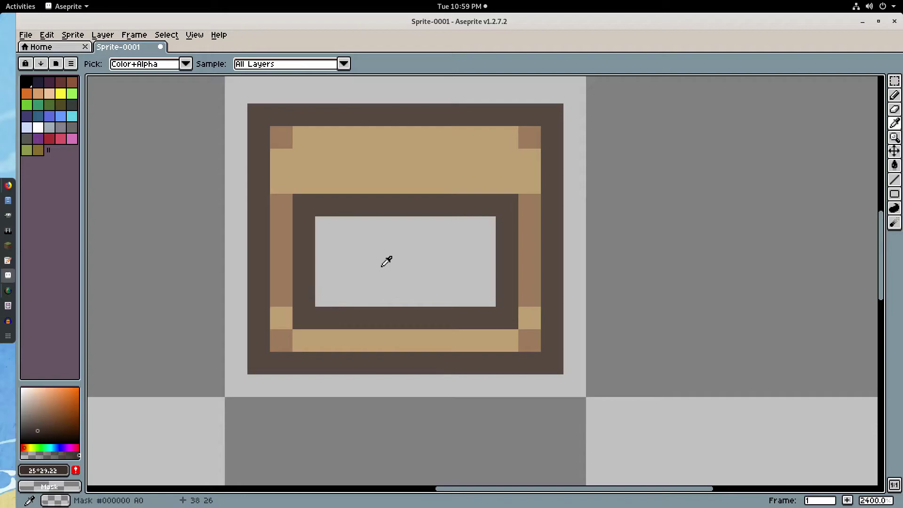
# Flood-fill the inner grey opening and its surrounding border with a very dark brown.
pyautogui.press('g')
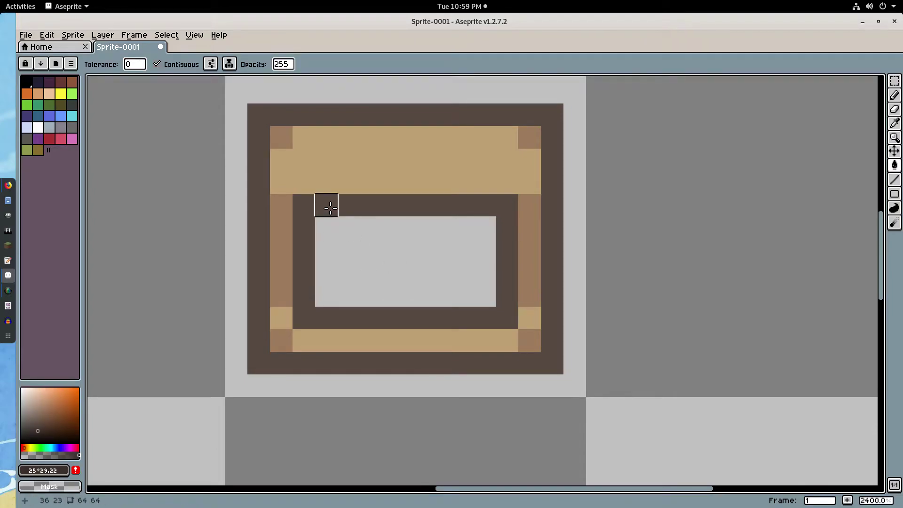
pyautogui.click(37, 432)
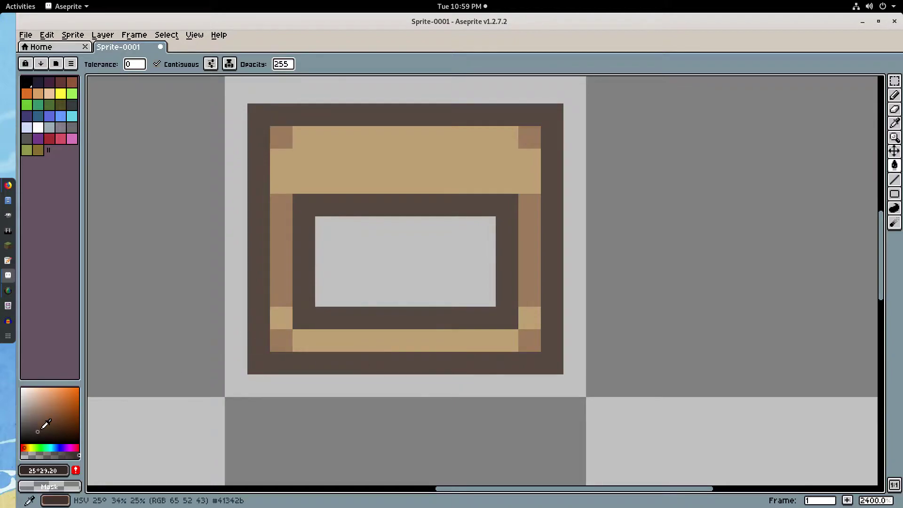
pyautogui.click(40, 426)
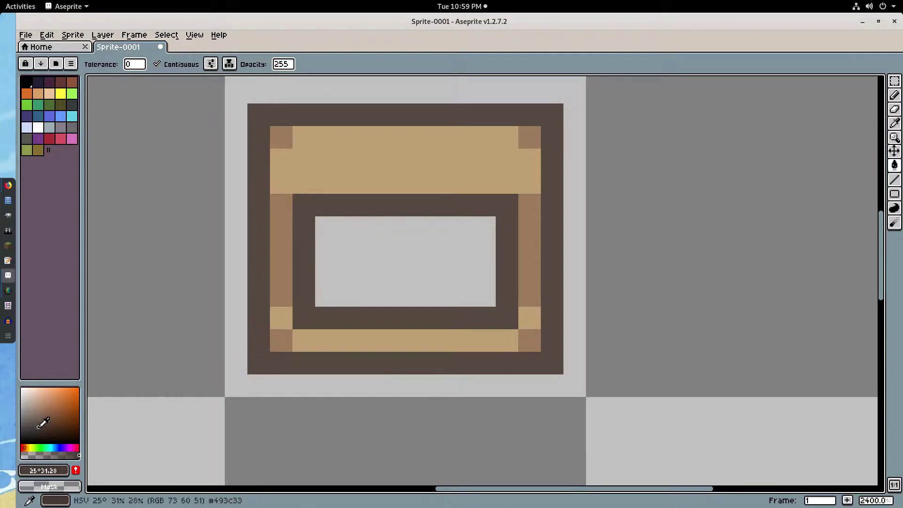
pyautogui.moveTo(43, 420); pyautogui.dragTo(41, 430)
pyautogui.click(342, 259)
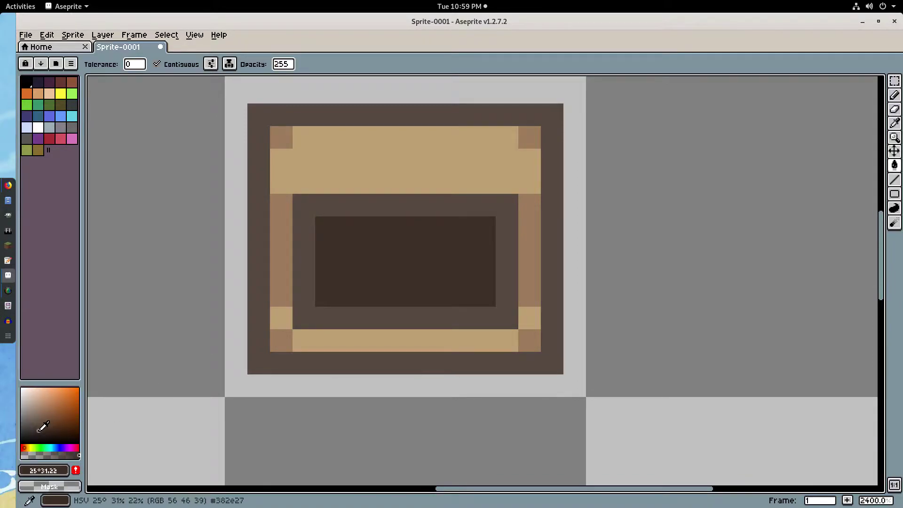
pyautogui.click(39, 432)
pyautogui.click(382, 206)
pyautogui.scroll(-7, 395, 218)
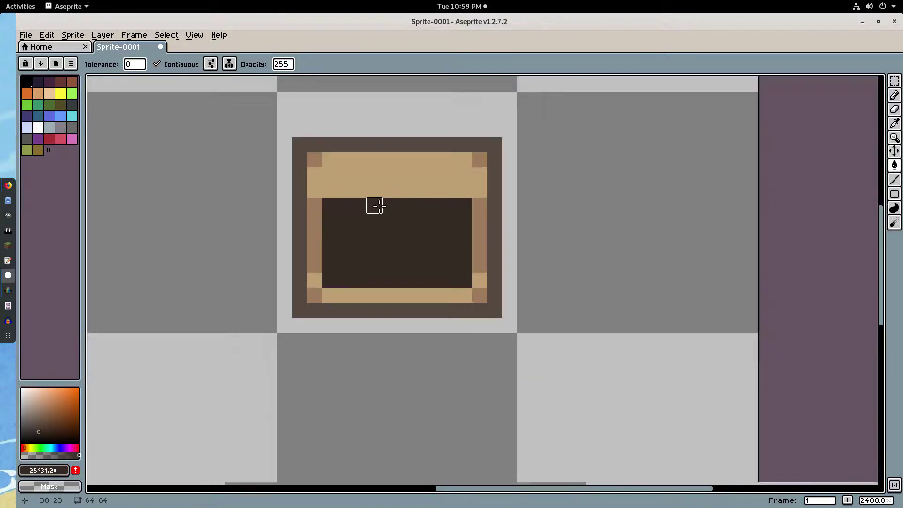
# Paint the top and side borders tan, using the colour sampled from the shelf.
pyautogui.scroll(5, 372, 203)
pyautogui.scroll(-3, 404, 262)
pyautogui.scroll(3, 403, 262)
pyautogui.moveTo(334, 201); pyautogui.dragTo(336, 207)
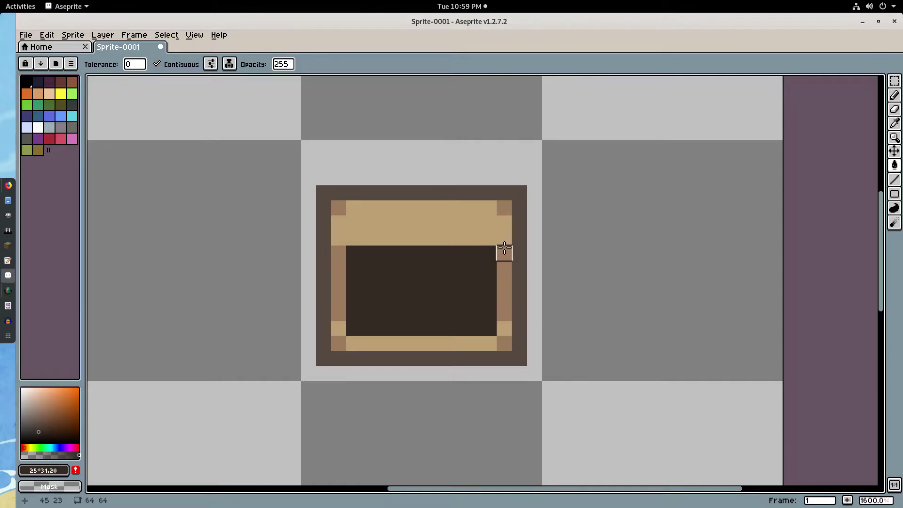
pyautogui.press('i')
pyautogui.click(499, 229)
pyautogui.press('b')
pyautogui.moveTo(505, 193)
pyautogui.mouseDown()
pyautogui.moveTo(339, 191)
pyautogui.moveTo(340, 206)
pyautogui.moveTo(513, 206)
pyautogui.moveTo(520, 240)
pyautogui.mouseUp()
pyautogui.hotkey('ctrl', 'z')
pyautogui.press('b')
pyautogui.moveTo(324, 207)
pyautogui.mouseDown()
pyautogui.moveTo(328, 256)
pyautogui.moveTo(338, 254)
pyautogui.moveTo(324, 254)
pyautogui.moveTo(324, 345)
pyautogui.moveTo(336, 354)
pyautogui.moveTo(503, 356)
pyautogui.moveTo(514, 342)
pyautogui.moveTo(518, 252)
pyautogui.mouseUp()
# Paint the bottom border tan across the full width of the shelf.
pyautogui.press('i')
pyautogui.click(340, 250)
pyautogui.press('b')
pyautogui.press('i')
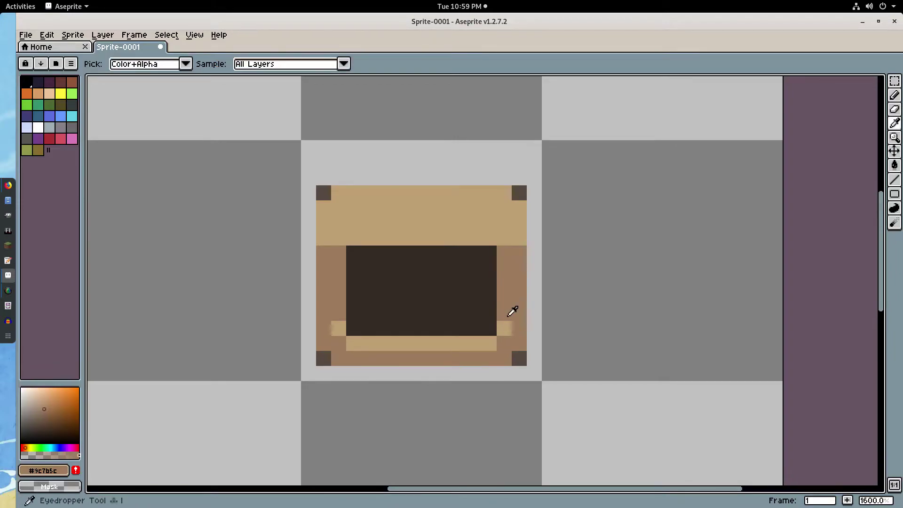
pyautogui.click(504, 329)
pyautogui.press('b')
pyautogui.moveTo(494, 348)
pyautogui.mouseDown()
pyautogui.moveTo(357, 359)
pyautogui.moveTo(339, 348)
pyautogui.moveTo(338, 329)
pyautogui.mouseUp()
# Paint the two inner bottom notches medium brown, discarding a trial light-brown bottom row.
pyautogui.press('i')
pyautogui.click(340, 304)
pyautogui.press('b')
pyautogui.click(339, 329)
pyautogui.click(504, 328)
pyautogui.moveTo(492, 342); pyautogui.dragTo(351, 343)
pyautogui.scroll(-4, 498, 325)
pyautogui.scroll(4, 496, 324)
pyautogui.hotkey('ctrl', 'z')
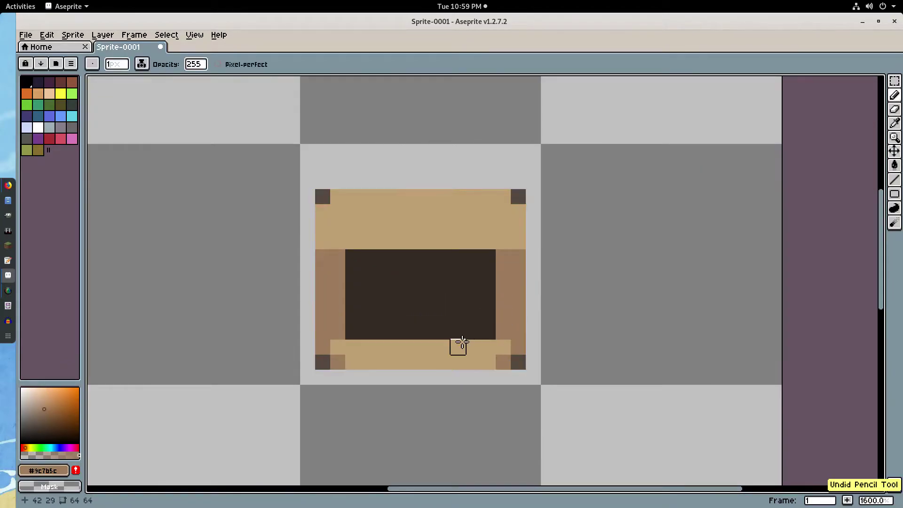
# Make the bottom-left pixel tan and the bottom-left, bottom-right and top-left corners brown.
pyautogui.keyDown('alt'); pyautogui.click(510, 347); pyautogui.keyUp('alt')
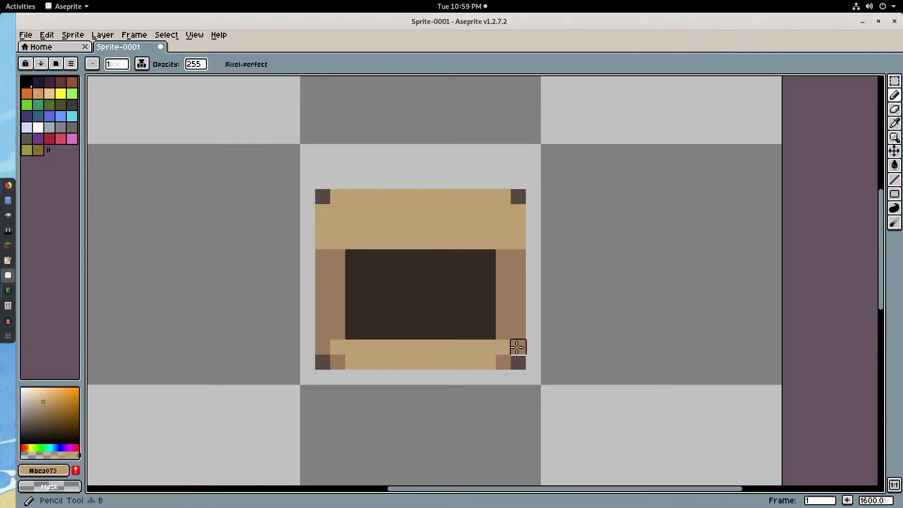
pyautogui.click(328, 349)
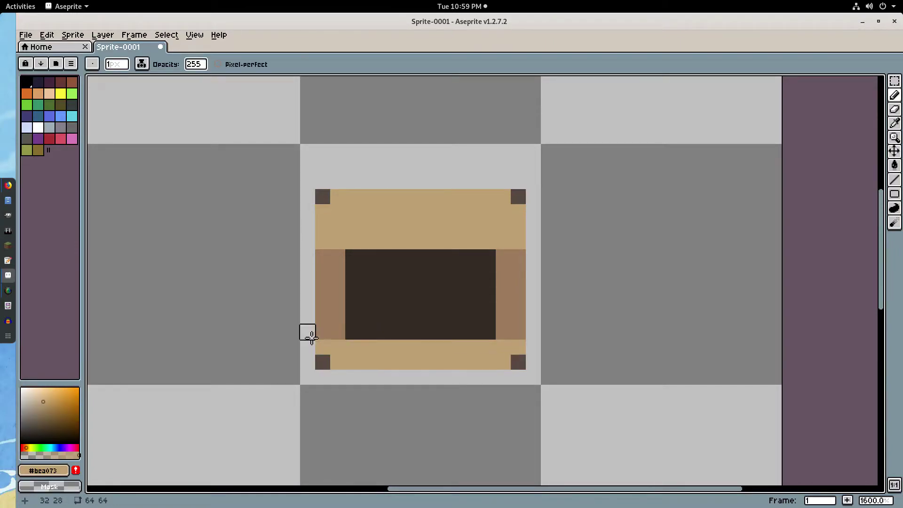
pyautogui.keyDown('alt'); pyautogui.click(326, 332); pyautogui.keyUp('alt')
pyautogui.click(323, 362)
pyautogui.click(518, 362)
pyautogui.click(324, 196)
pyautogui.scroll(-4, 503, 243)
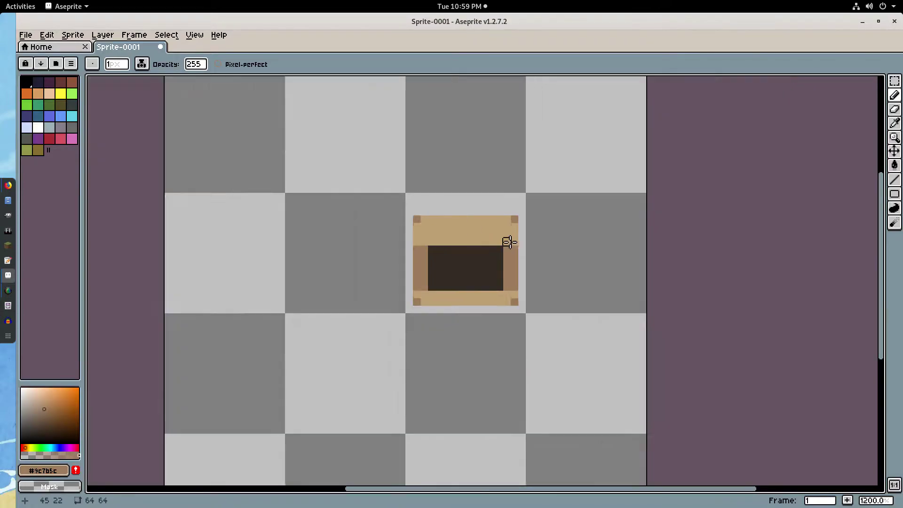
# Paint a dark brown column down the left border, using the opening's colour.
pyautogui.scroll(4, 473, 240)
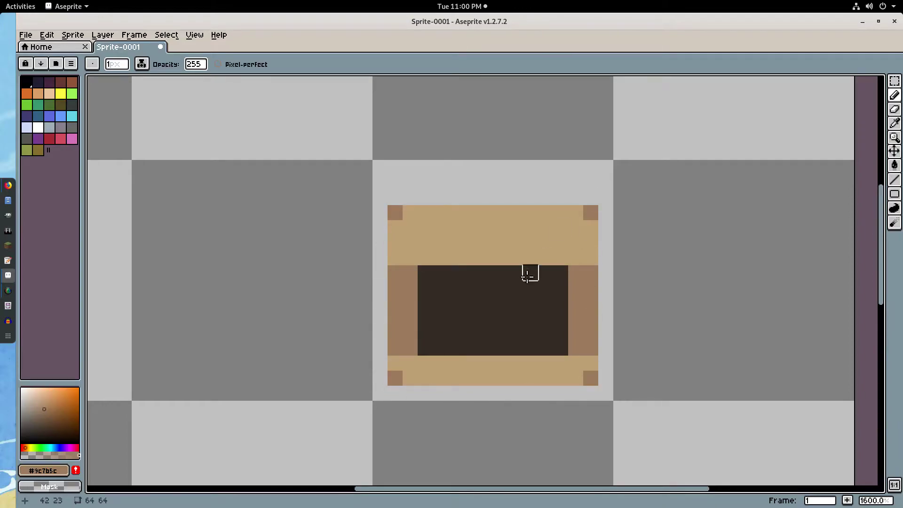
pyautogui.keyDown('alt'); pyautogui.click(494, 303); pyautogui.keyUp('alt')
pyautogui.moveTo(411, 273)
pyautogui.mouseDown()
pyautogui.moveTo(407, 358)
pyautogui.moveTo(426, 362)
pyautogui.moveTo(570, 360)
pyautogui.moveTo(574, 273)
pyautogui.moveTo(606, 288)
pyautogui.mouseUp()
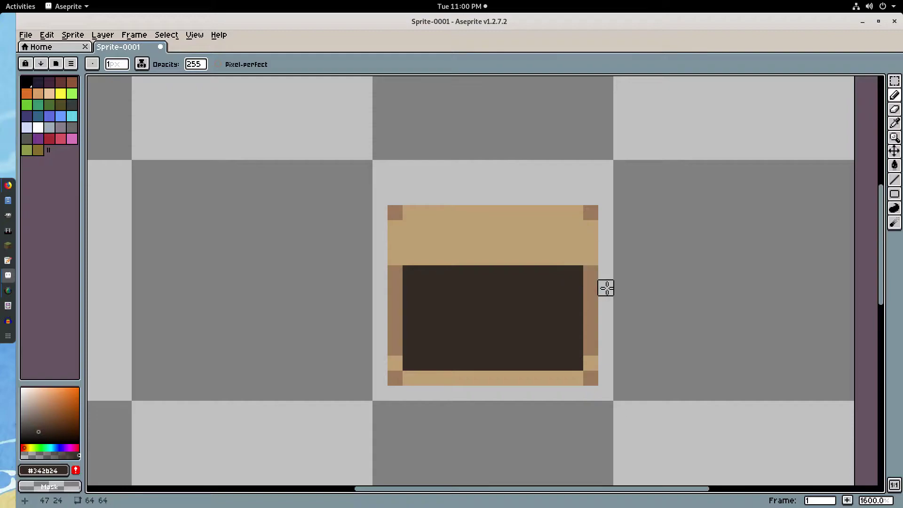
pyautogui.scroll(-5, 612, 287)
pyautogui.scroll(5, 617, 289)
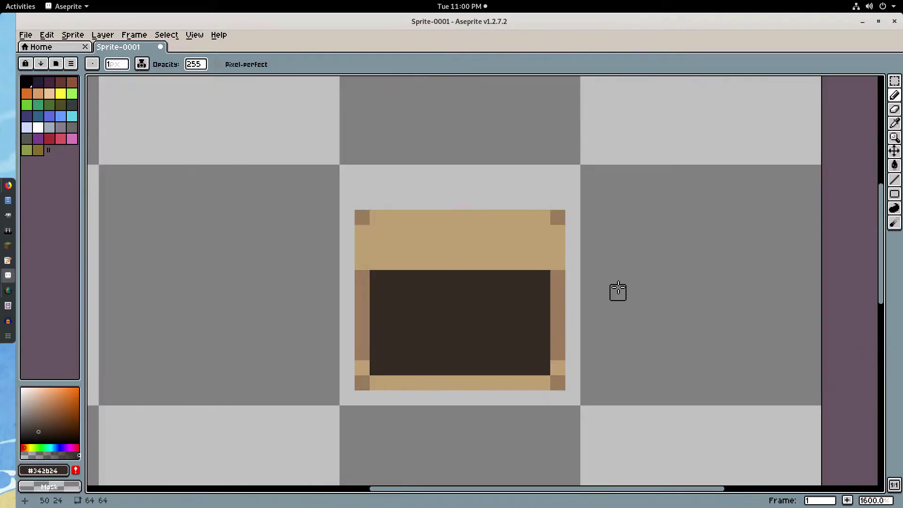
pyautogui.moveTo(602, 288); pyautogui.dragTo(571, 290)
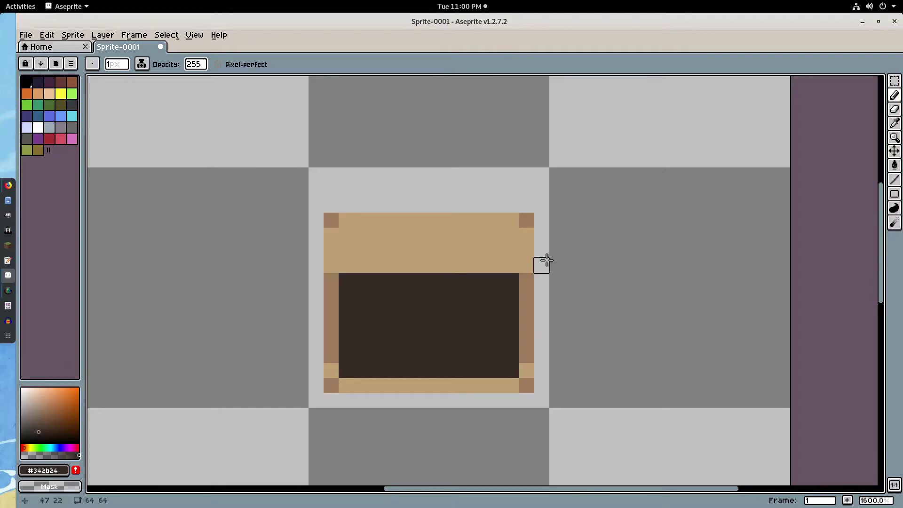
# Draw a light tan horizontal shelf board across the middle of the dark interior.
pyautogui.press('i')
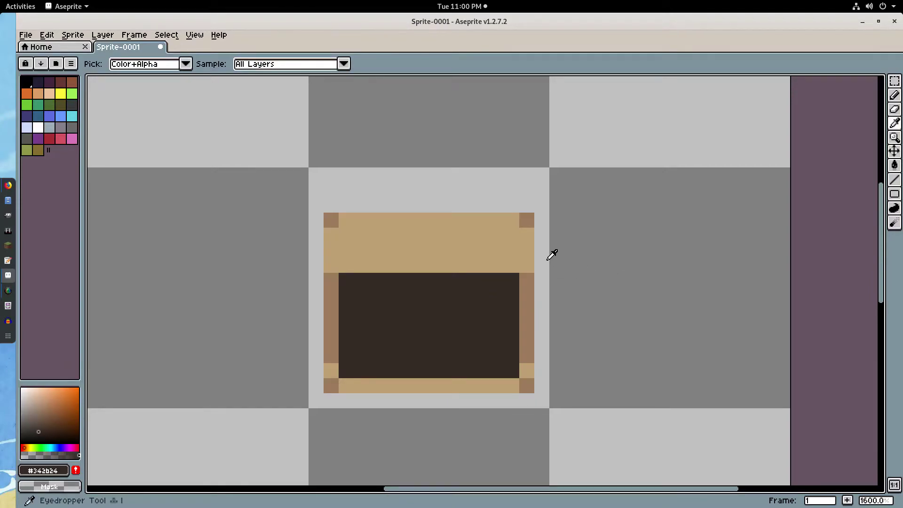
pyautogui.click(534, 366)
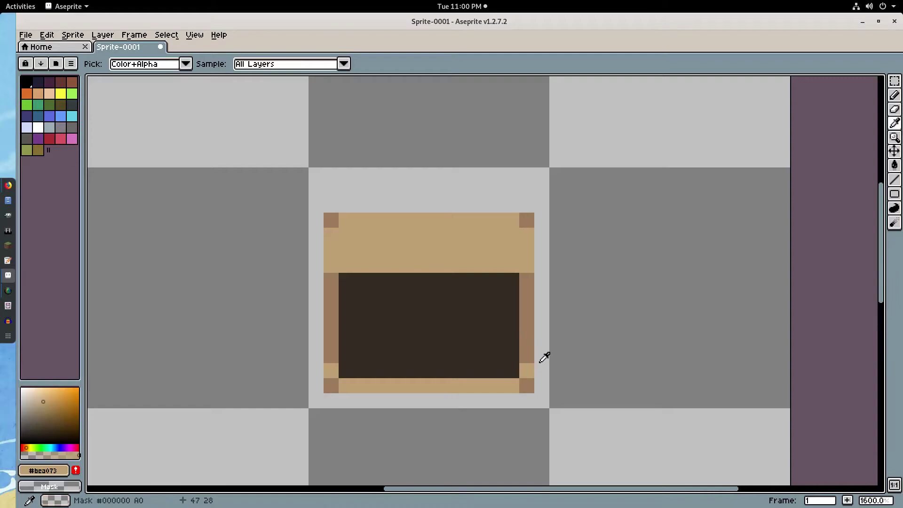
pyautogui.press('b')
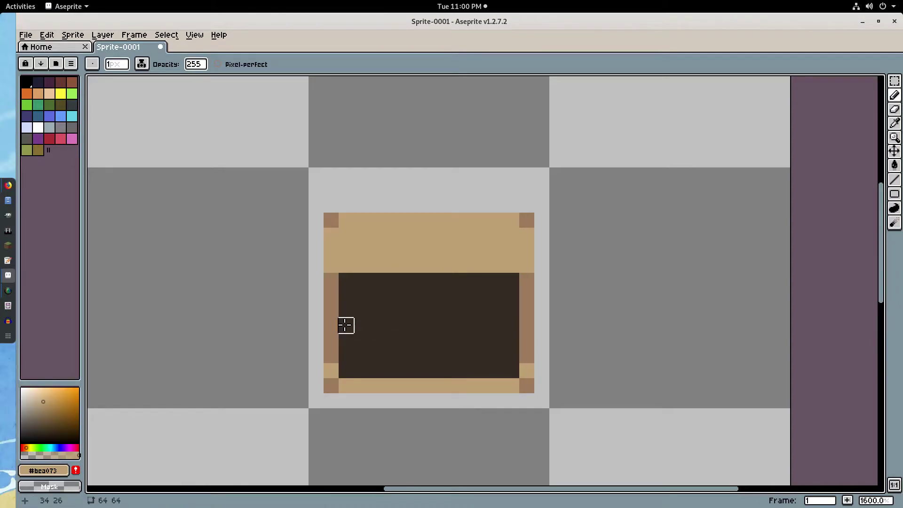
pyautogui.moveTo(346, 325); pyautogui.dragTo(515, 325)
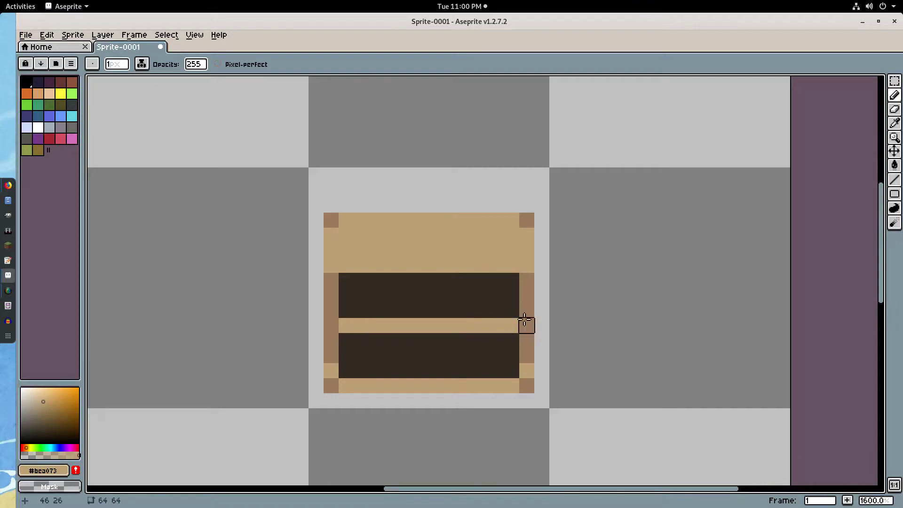
pyautogui.scroll(-4, 677, 306)
pyautogui.scroll(4, 677, 307)
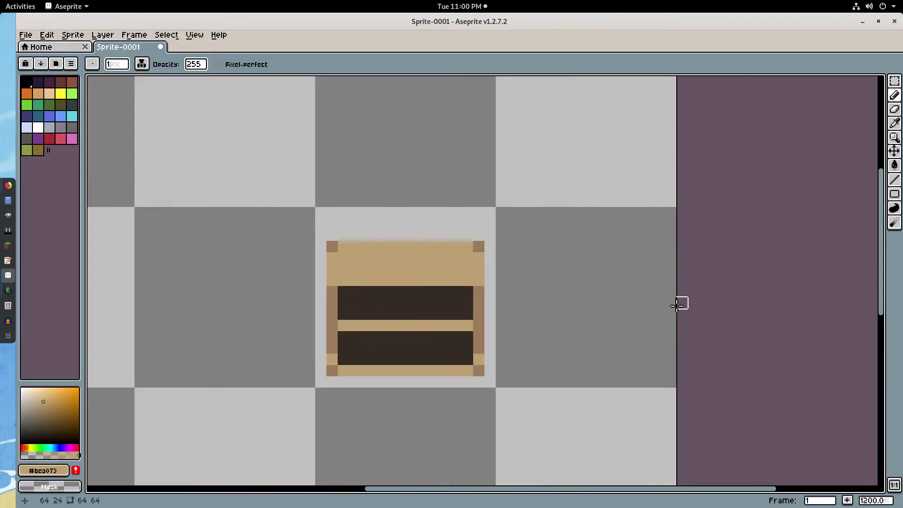
pyautogui.scroll(1, 417, 334)
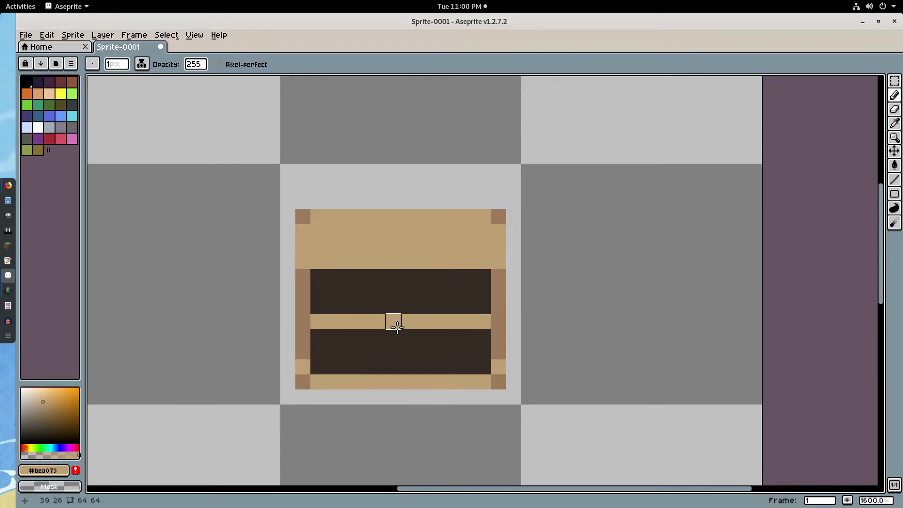
# Paint a soft red book spine at the left of the upper shelf.
pyautogui.click(26, 446)
pyautogui.click(58, 397)
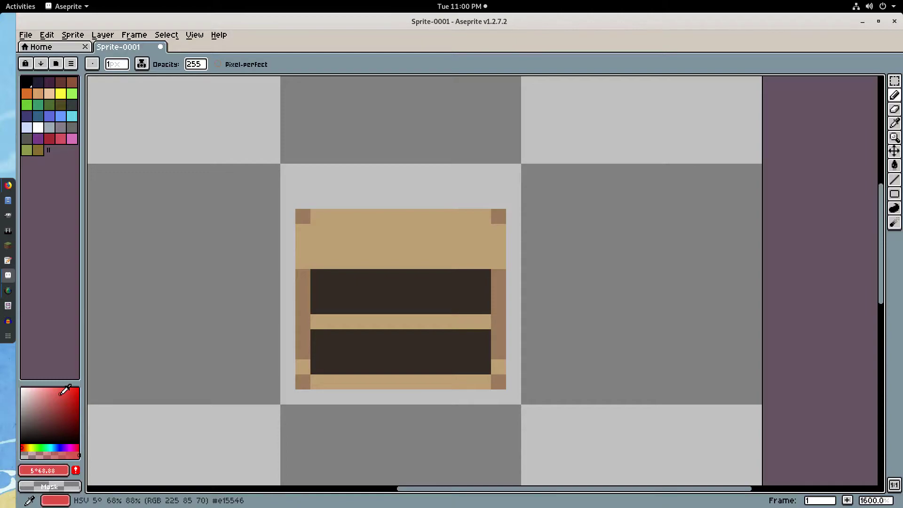
pyautogui.moveTo(65, 391); pyautogui.dragTo(79, 387)
pyautogui.moveTo(333, 276)
pyautogui.mouseDown()
pyautogui.moveTo(333, 305)
pyautogui.moveTo(348, 306)
pyautogui.mouseUp()
pyautogui.click(60, 397)
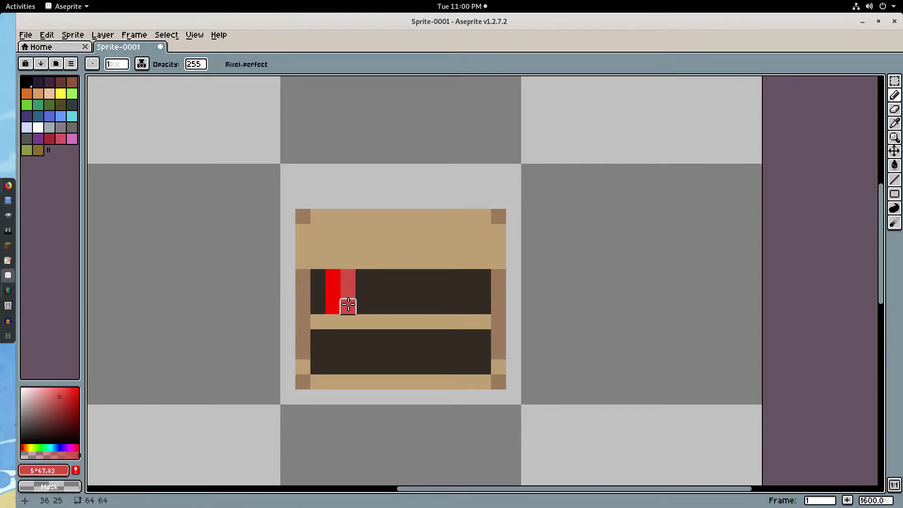
pyautogui.hotkey('ctrl', 'z')
pyautogui.hotkey('ctrl', 'z')
pyautogui.moveTo(333, 277); pyautogui.dragTo(333, 303)
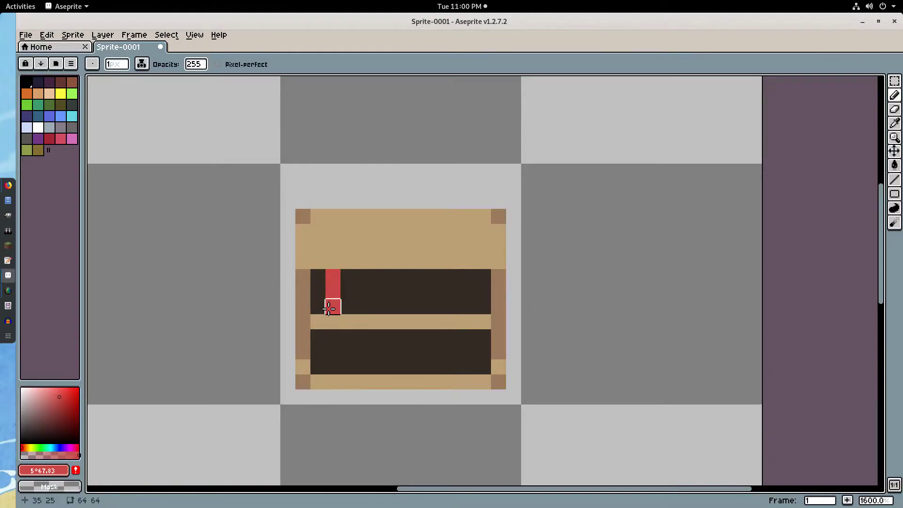
# Add a blue book and a stepped green book beside the red one.
pyautogui.click(54, 447)
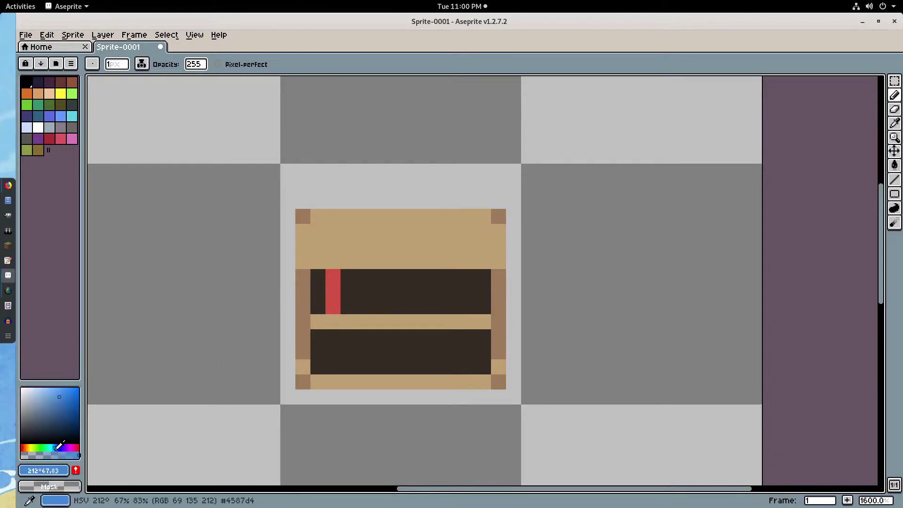
pyautogui.moveTo(347, 276); pyautogui.dragTo(347, 307)
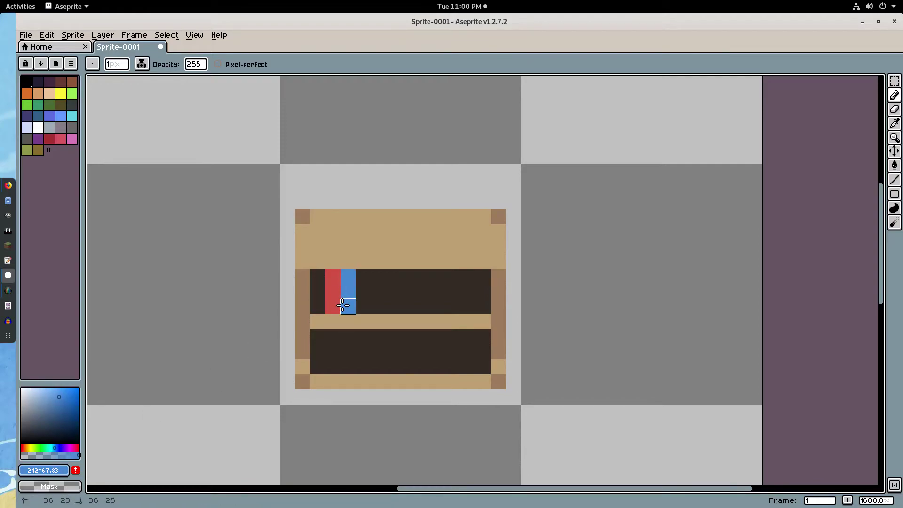
pyautogui.click(39, 446)
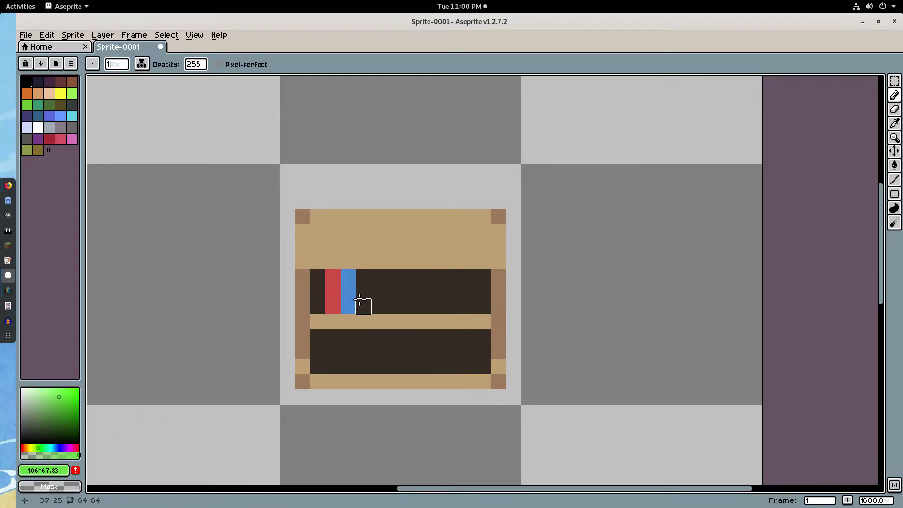
pyautogui.click(366, 282)
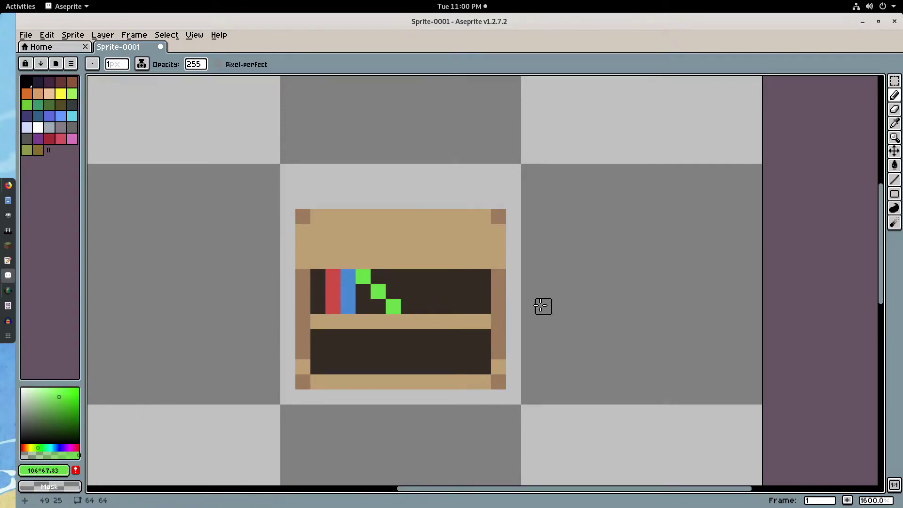
pyautogui.scroll(-3, 537, 306)
pyautogui.scroll(5, 534, 306)
pyautogui.moveTo(471, 266); pyautogui.dragTo(485, 279)
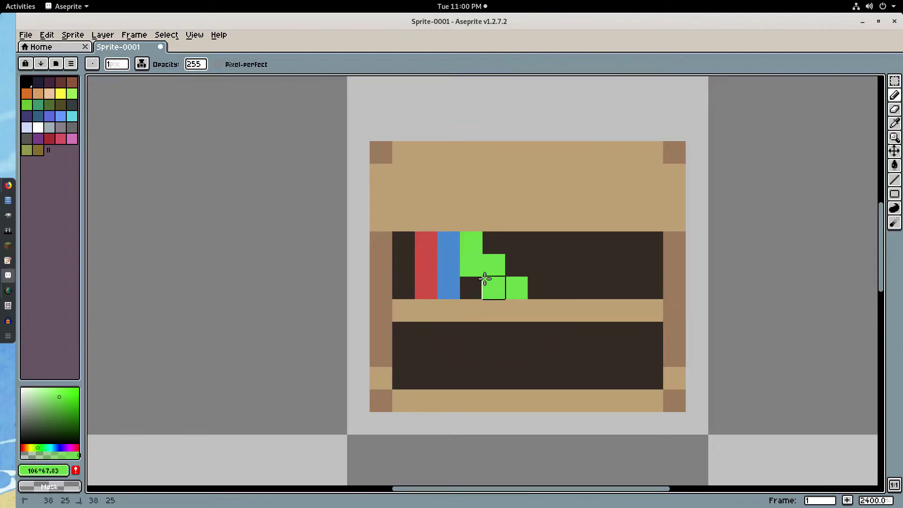
# Paint a green staircase of books on the lower shelf and recolour it yellow-green.
pyautogui.scroll(-10, 642, 304)
pyautogui.scroll(10, 643, 308)
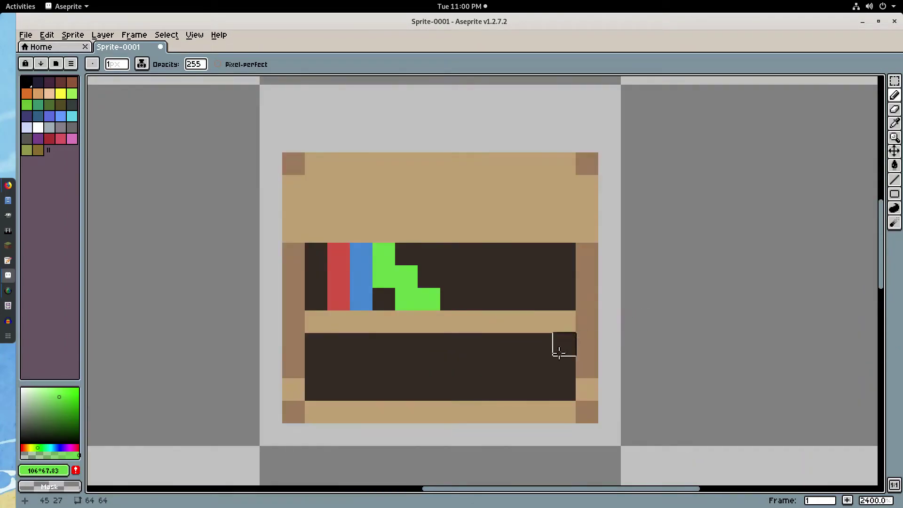
pyautogui.moveTo(542, 353)
pyautogui.mouseDown()
pyautogui.moveTo(527, 382)
pyautogui.moveTo(495, 390)
pyautogui.mouseUp()
pyautogui.click(34, 448)
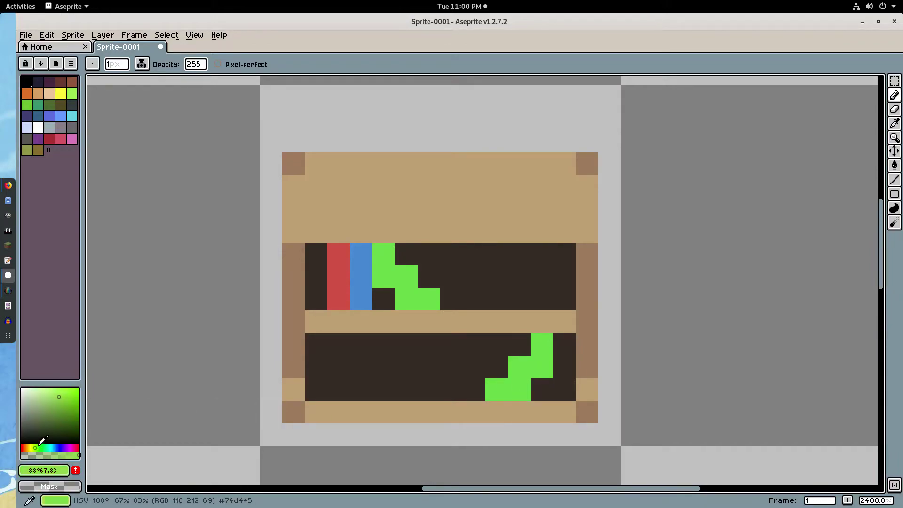
pyautogui.press('g')
pyautogui.click(522, 360)
# Paint muted-yellow stepped books beside the lower yellow-green staircase.
pyautogui.scroll(-2, 709, 321)
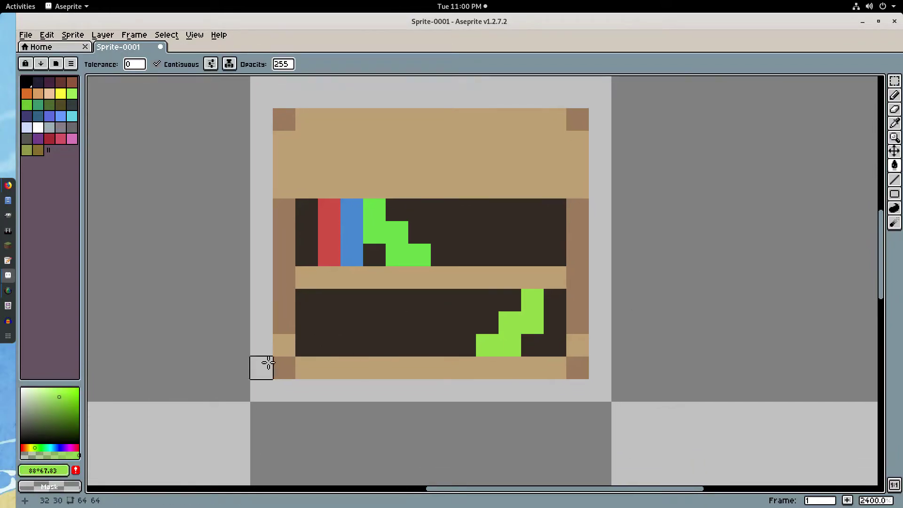
pyautogui.click(31, 447)
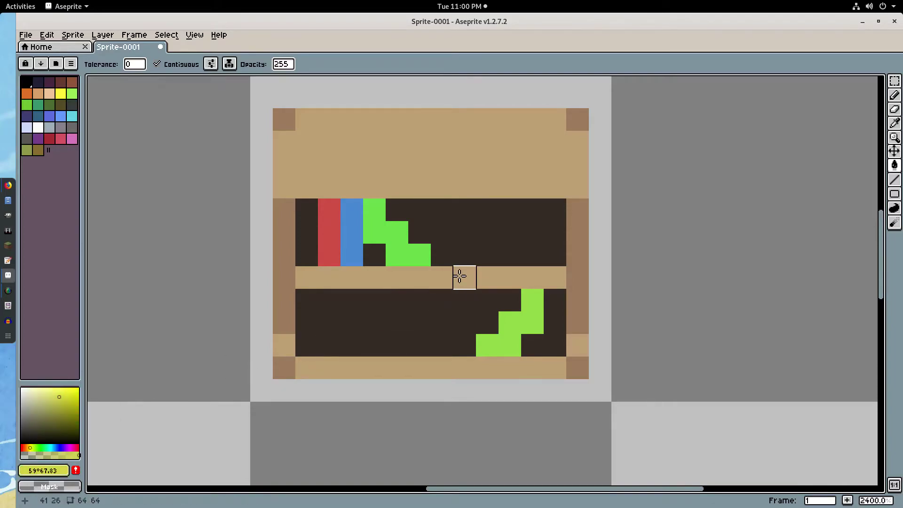
pyautogui.press('b')
pyautogui.moveTo(509, 301)
pyautogui.mouseDown()
pyautogui.moveTo(490, 320)
pyautogui.moveTo(471, 326)
pyautogui.moveTo(469, 347)
pyautogui.moveTo(440, 346)
pyautogui.mouseUp()
pyautogui.click(54, 395)
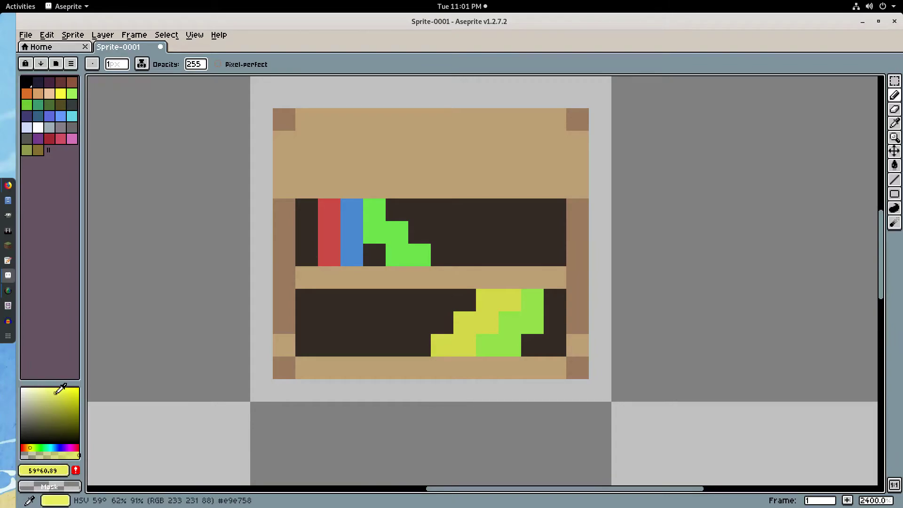
pyautogui.press('g')
pyautogui.click(464, 323)
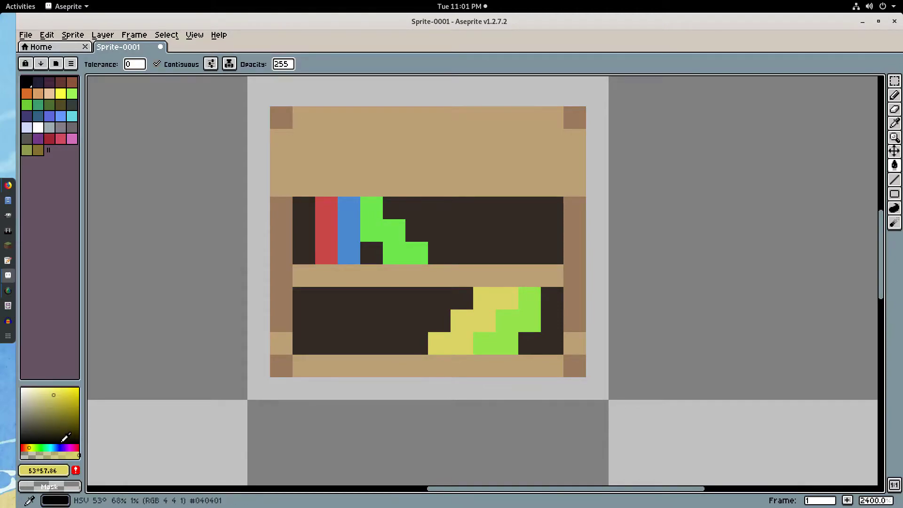
# Shift the lower-right books one pixel to the right, then deselect.
pyautogui.press('m')
pyautogui.moveTo(430, 289); pyautogui.dragTo(524, 351)
pyautogui.press('Right')
pyautogui.click(170, 35)
pyautogui.click(185, 60)
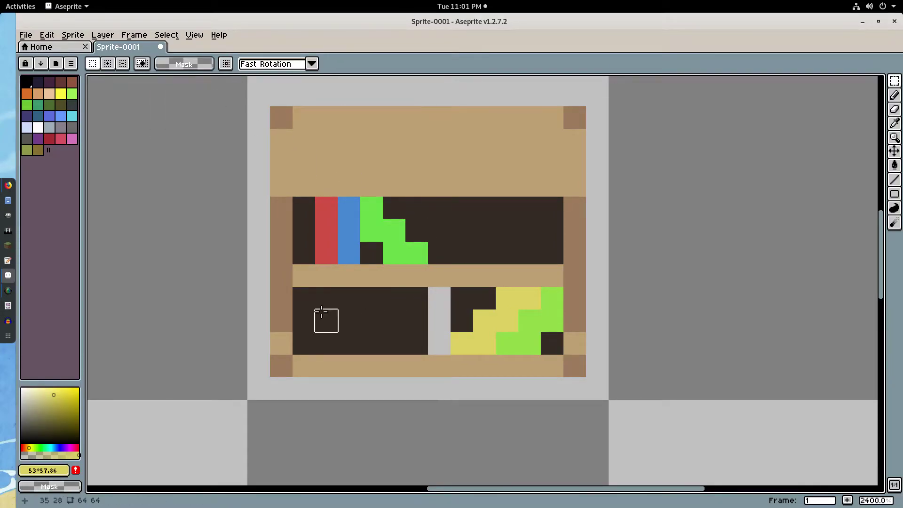
# Try moving and erasing part of the top panel, restore it, and deselect.
pyautogui.moveTo(791, 150); pyautogui.dragTo(676, 243)
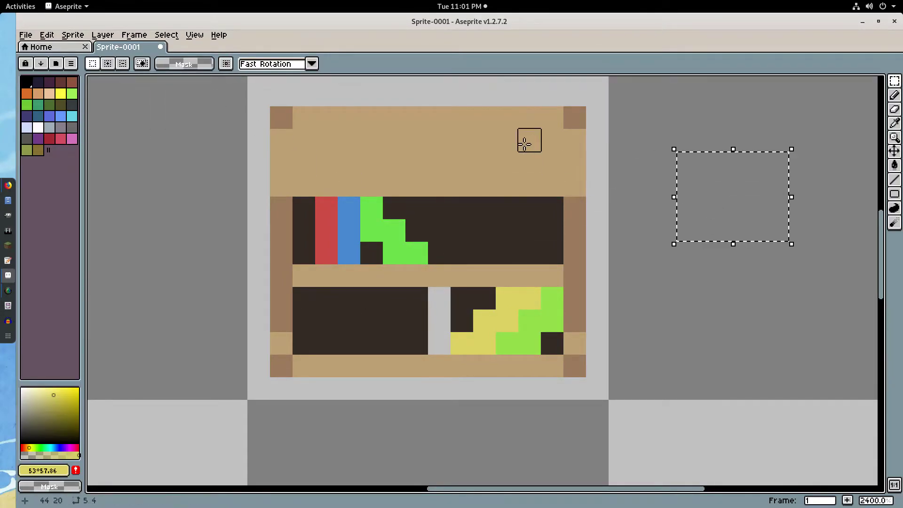
pyautogui.moveTo(380, 88)
pyautogui.mouseDown()
pyautogui.moveTo(479, 177)
pyautogui.moveTo(465, 123)
pyautogui.mouseUp()
pyautogui.hotkey('ctrl', 'z')
pyautogui.press('Delete')
pyautogui.hotkey('ctrl', 'z')
pyautogui.click(166, 35)
pyautogui.click(185, 59)
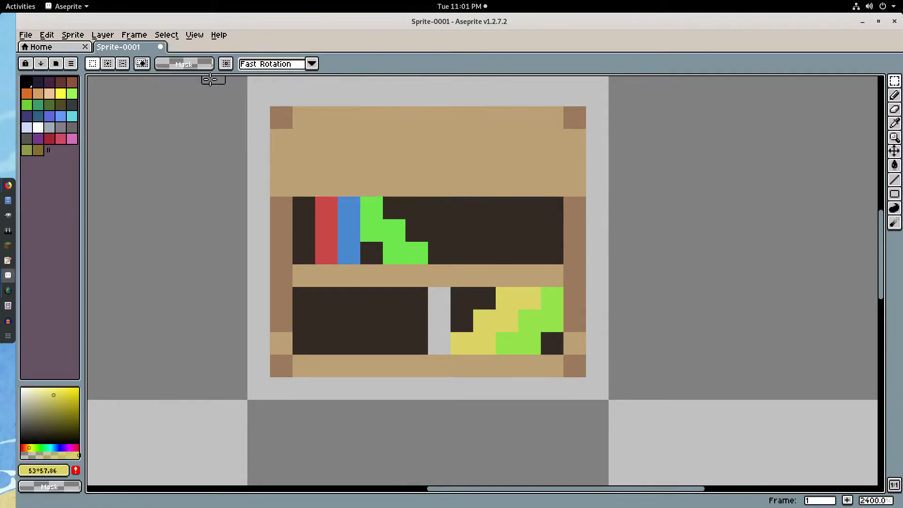
# Fill the empty grey column with the dark interior brown.
pyautogui.hscroll(1, 399, 287)
pyautogui.press('i')
pyautogui.click(417, 302)
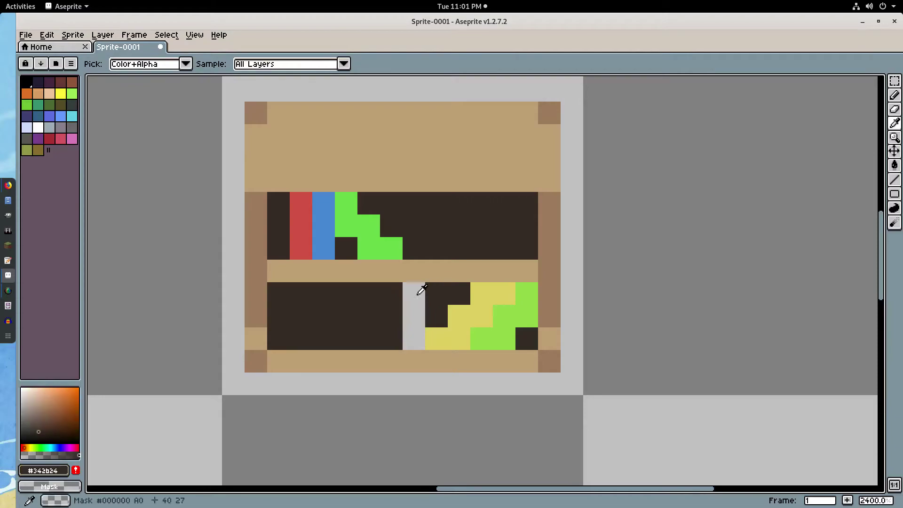
pyautogui.press('g')
pyautogui.click(415, 324)
# Paint upright blue, dark muted indigo and red books on the lower shelf.
pyautogui.press('i')
pyautogui.click(332, 218)
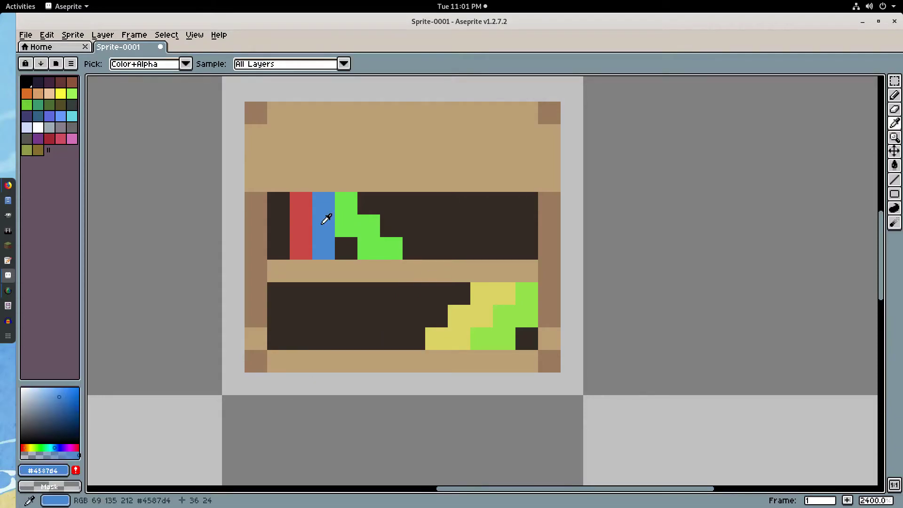
pyautogui.press('b')
pyautogui.moveTo(390, 293); pyautogui.dragTo(385, 329)
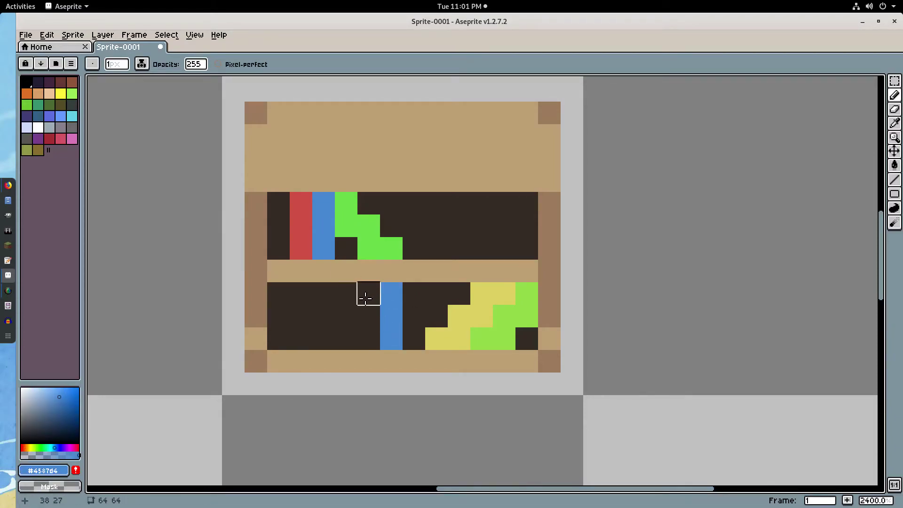
pyautogui.click(59, 448)
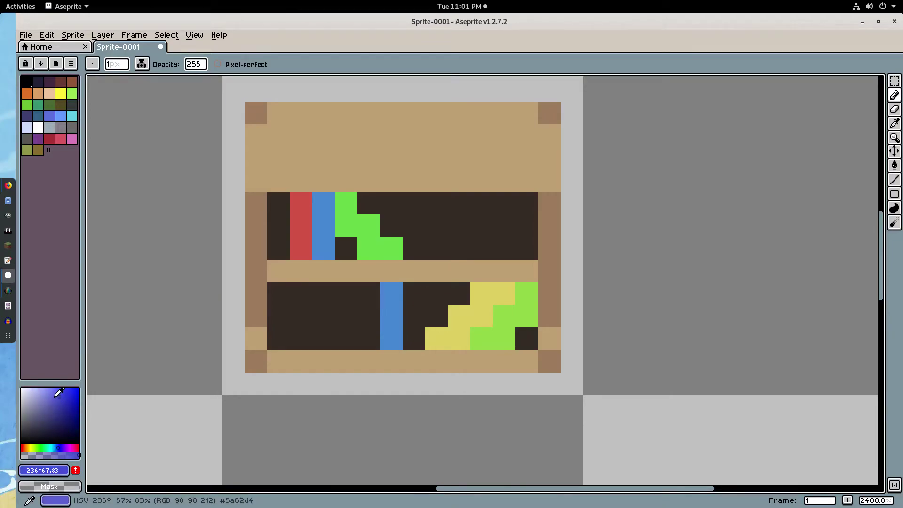
pyautogui.moveTo(368, 294); pyautogui.dragTo(368, 345)
pyautogui.click(48, 425)
pyautogui.click(47, 408)
pyautogui.moveTo(368, 293); pyautogui.dragTo(368, 346)
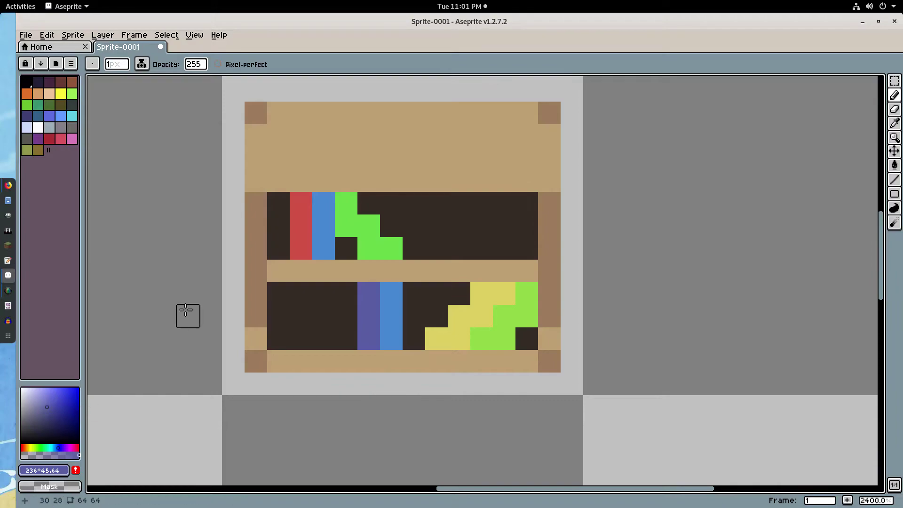
pyautogui.keyDown('alt'); pyautogui.click(301, 235); pyautogui.keyUp('alt')
pyautogui.moveTo(346, 293); pyautogui.dragTo(346, 346)
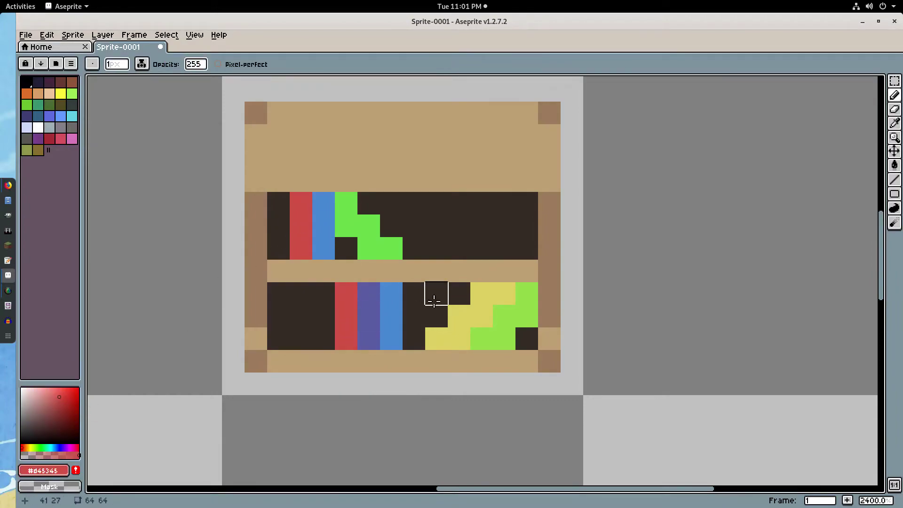
# Paint a stepped pink book at the left of the lower shelf.
pyautogui.press('i')
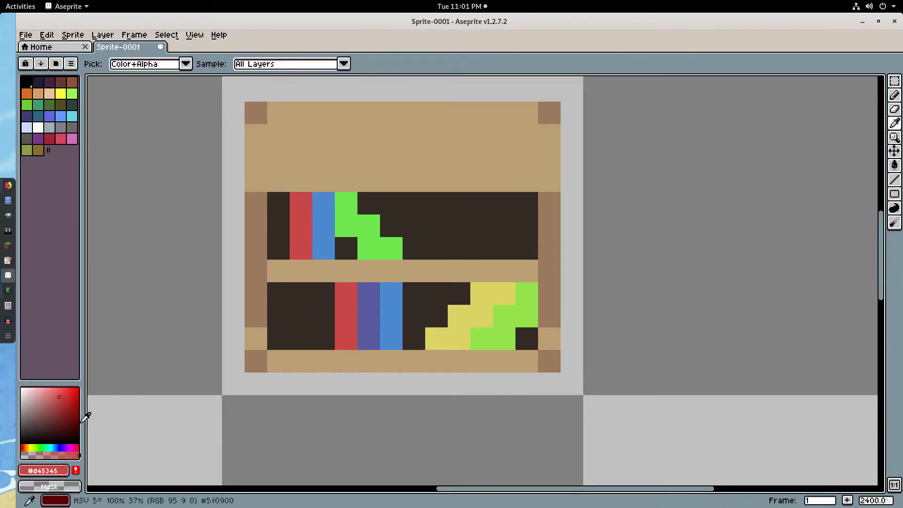
pyautogui.click(75, 446)
pyautogui.moveTo(52, 402); pyautogui.dragTo(49, 391)
pyautogui.press('b')
pyautogui.moveTo(322, 294); pyautogui.dragTo(324, 345)
pyautogui.hotkey('ctrl', 'z')
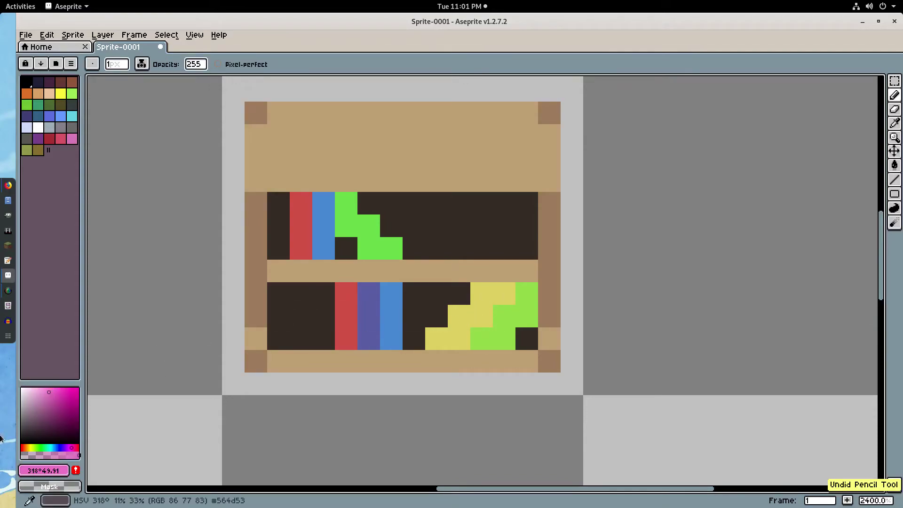
pyautogui.click(50, 397)
pyautogui.click(49, 394)
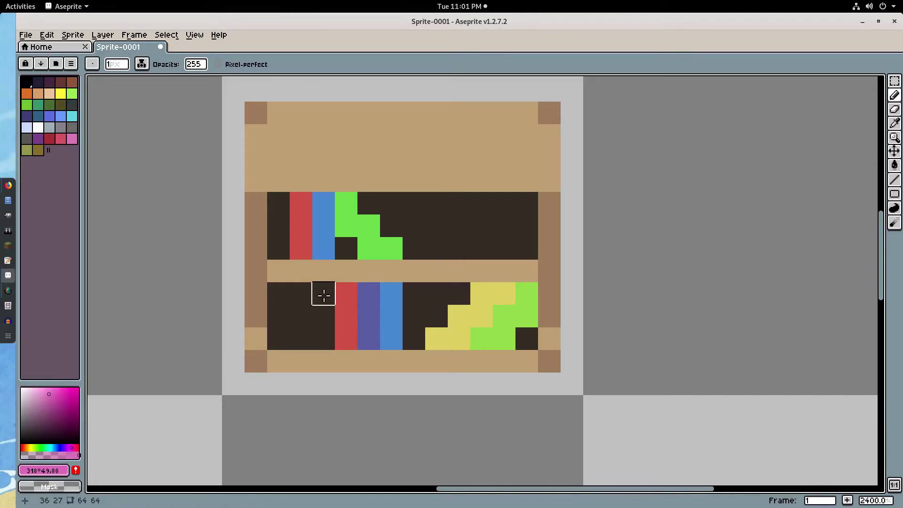
pyautogui.moveTo(324, 295)
pyautogui.mouseDown()
pyautogui.moveTo(304, 329)
pyautogui.moveTo(280, 339)
pyautogui.mouseUp()
# Undo the pink stair on the lower shelf and draw a pink book at the upper shelf's right.
pyautogui.scroll(-5, 477, 331)
pyautogui.scroll(-3, 505, 331)
pyautogui.scroll(9, 512, 335)
pyautogui.press('v')
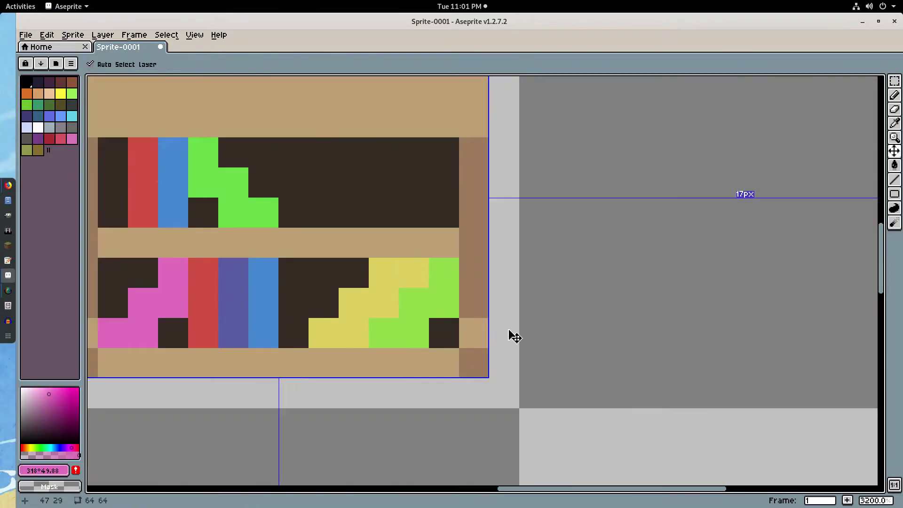
pyautogui.hotkey('ctrl', 'z')
pyautogui.hotkey('ctrl', 'z')
pyautogui.moveTo(401, 197); pyautogui.dragTo(509, 230)
pyautogui.press('b')
pyautogui.moveTo(522, 187)
pyautogui.mouseDown()
pyautogui.moveTo(548, 186)
pyautogui.moveTo(522, 217)
pyautogui.moveTo(464, 244)
pyautogui.mouseUp()
# Remove stray pink pixels, restore the red book, and draw a pink book against the upper shelf's right side.
pyautogui.scroll(-3, 498, 235)
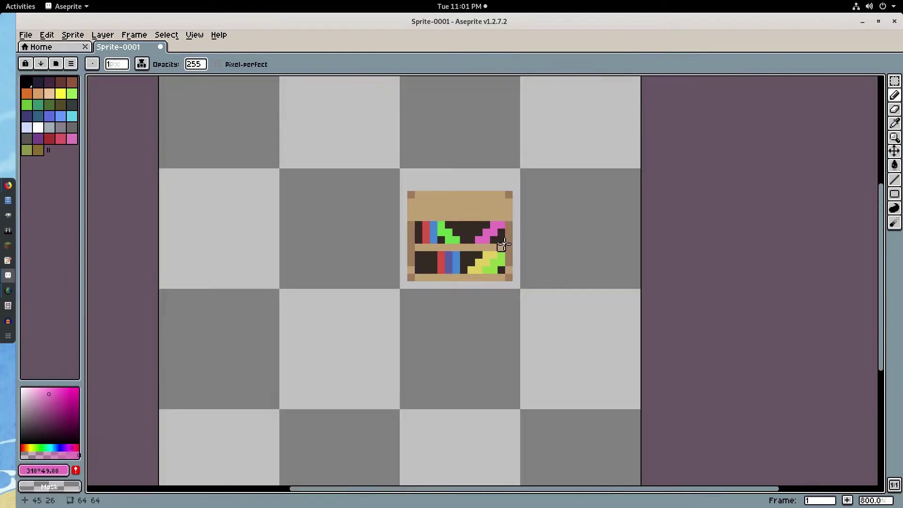
pyautogui.scroll(3, 500, 226)
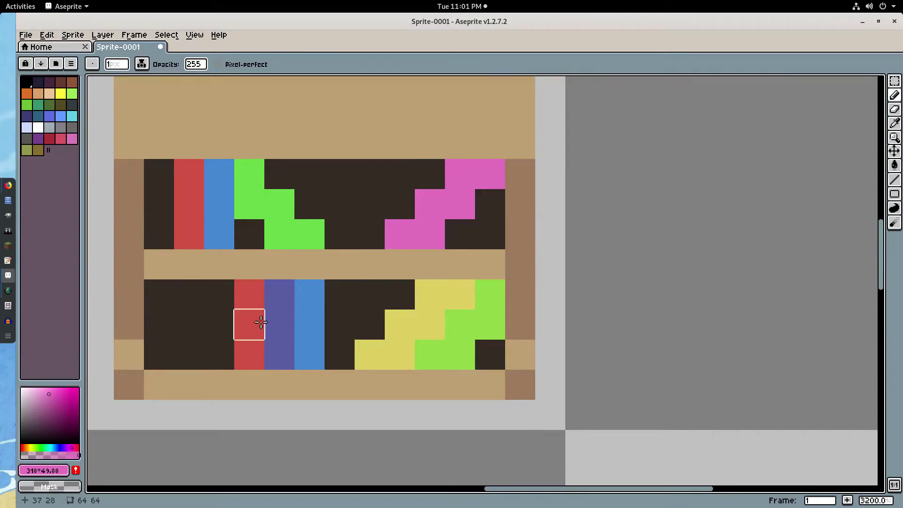
pyautogui.scroll(-5, 382, 298)
pyautogui.scroll(-3, 540, 312)
pyautogui.scroll(6, 466, 290)
pyautogui.hotkey('ctrl', 'z')
pyautogui.hotkey('ctrl', 'z')
pyautogui.hotkey('ctrl', 'y')
pyautogui.moveTo(469, 263); pyautogui.dragTo(469, 282)
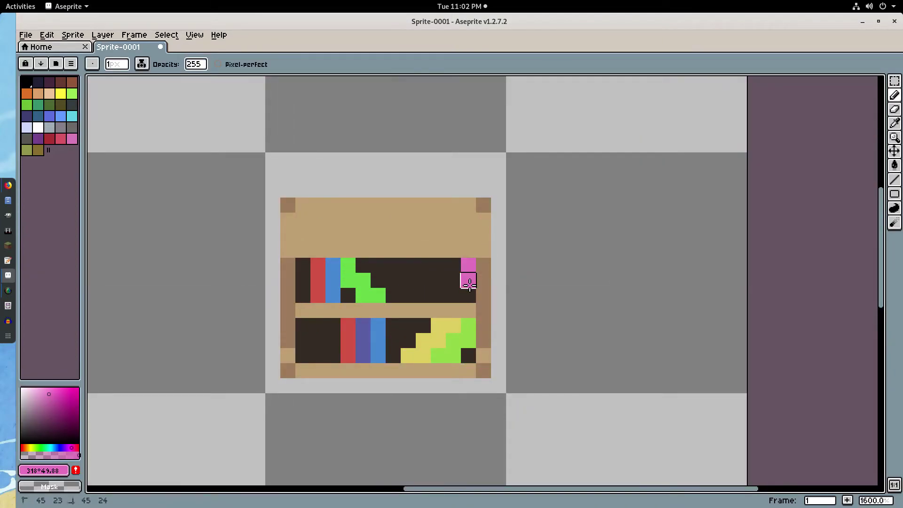
# Paint a pale lavender-blue book left of the pink book.
pyautogui.press('i')
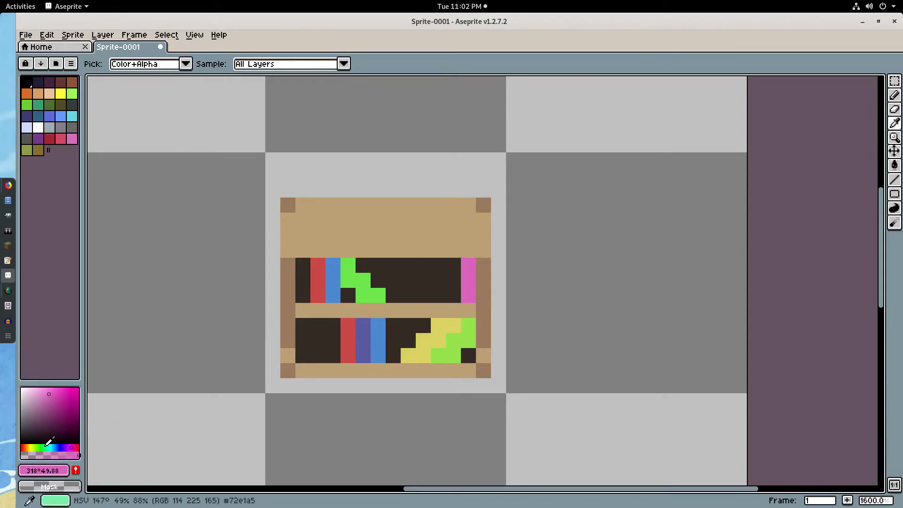
pyautogui.click(36, 447)
pyautogui.press('b')
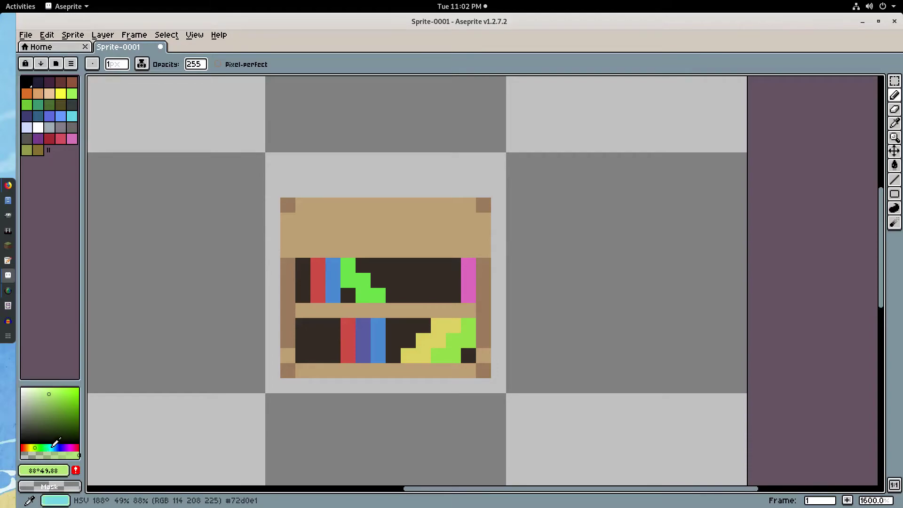
pyautogui.click(55, 447)
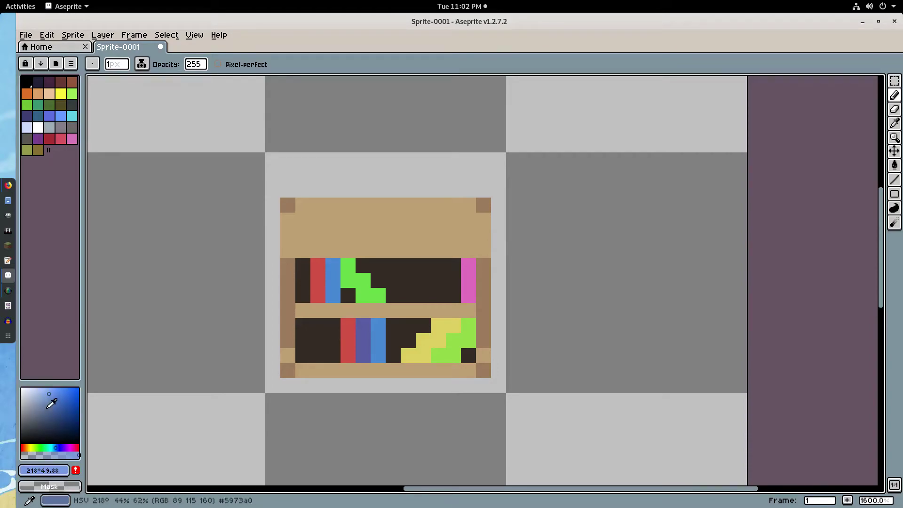
pyautogui.click(25, 394)
pyautogui.moveTo(453, 261); pyautogui.dragTo(453, 299)
pyautogui.scroll(-4, 552, 306)
pyautogui.scroll(6, 551, 307)
# Paint a medium grey leaning book beside the pale book, redoing a misplaced staircase.
pyautogui.click(27, 415)
pyautogui.moveTo(402, 239)
pyautogui.mouseDown()
pyautogui.moveTo(383, 261)
pyautogui.moveTo(382, 282)
pyautogui.mouseUp()
pyautogui.click(367, 283)
pyautogui.scroll(-8, 551, 245)
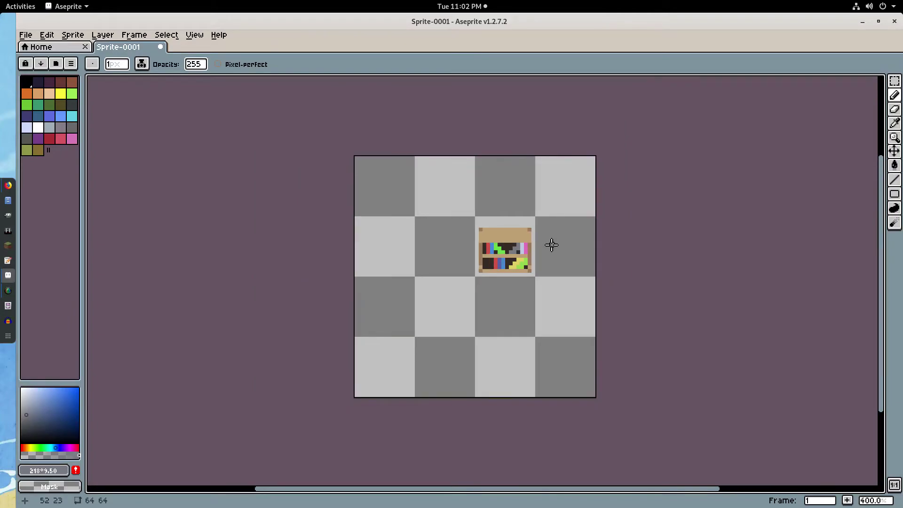
pyautogui.scroll(8, 518, 245)
pyautogui.hotkey('ctrl', 'z')
pyautogui.hotkey('ctrl', 'z')
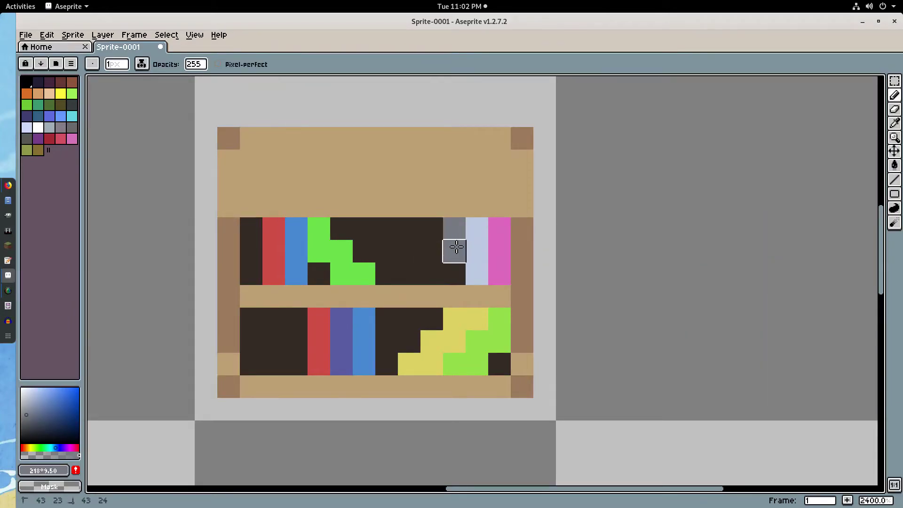
pyautogui.moveTo(449, 266); pyautogui.dragTo(432, 256)
pyautogui.scroll(-5, 596, 246)
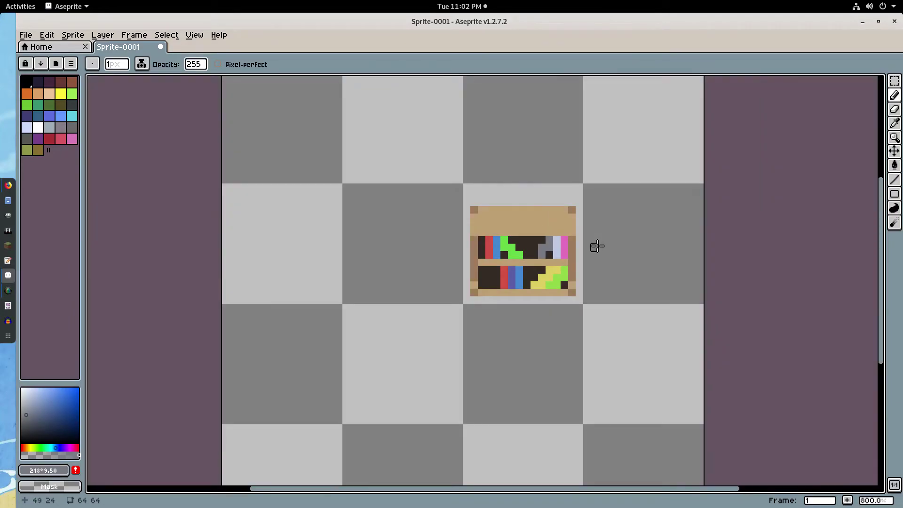
pyautogui.scroll(-3, 597, 246)
pyautogui.scroll(8, 597, 243)
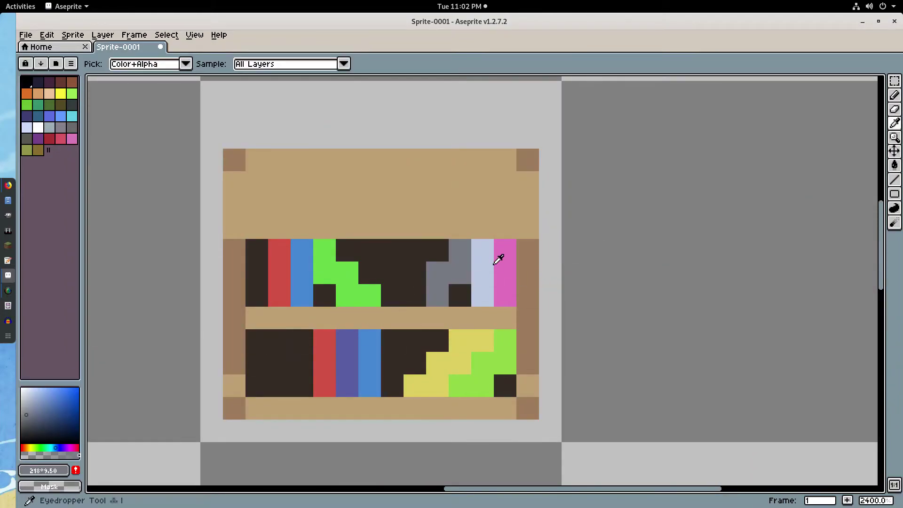
# Sample the lavender colour and paint a leaning lavender book at the lower shelf's left end.
pyautogui.keyDown('alt'); pyautogui.click(498, 256); pyautogui.keyUp('alt')
pyautogui.click(259, 339)
pyautogui.click(267, 365)
pyautogui.moveTo(267, 365); pyautogui.dragTo(280, 387)
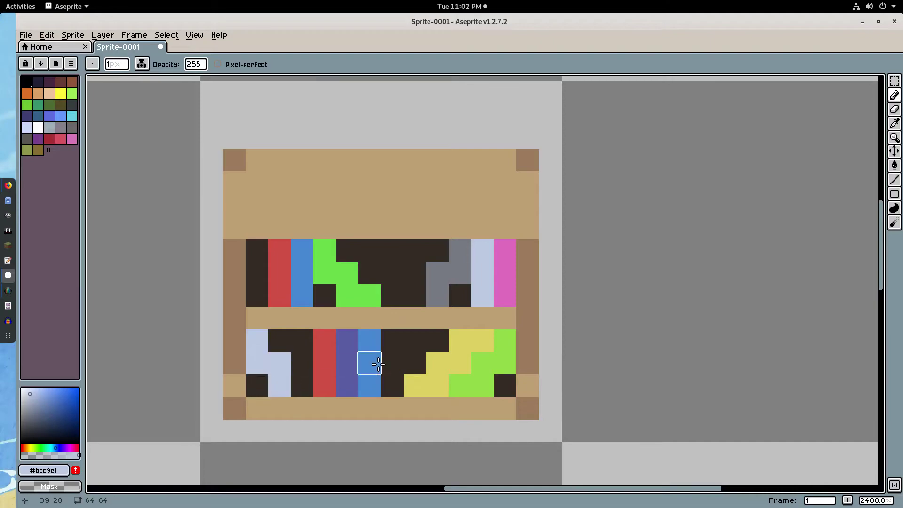
pyautogui.scroll(-8, 476, 347)
pyautogui.scroll(8, 470, 362)
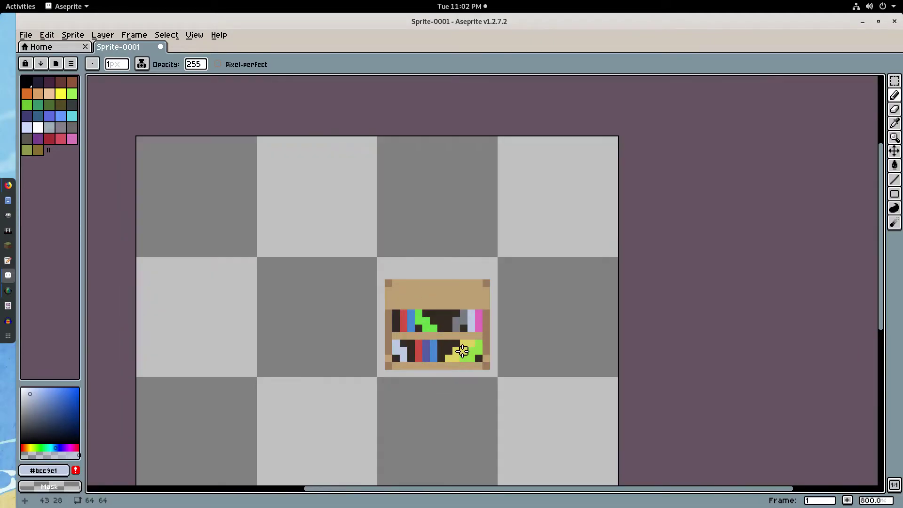
pyautogui.press('alt')
# Shade the yellow books with a darker tan-yellow at hue 47°.
pyautogui.keyDown('alt'); pyautogui.click(480, 299); pyautogui.keyUp('alt')
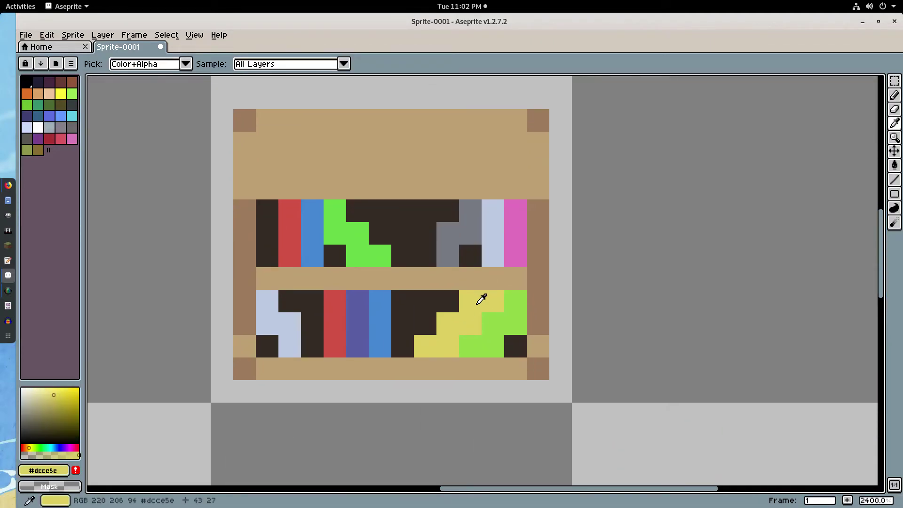
pyautogui.click(50, 401)
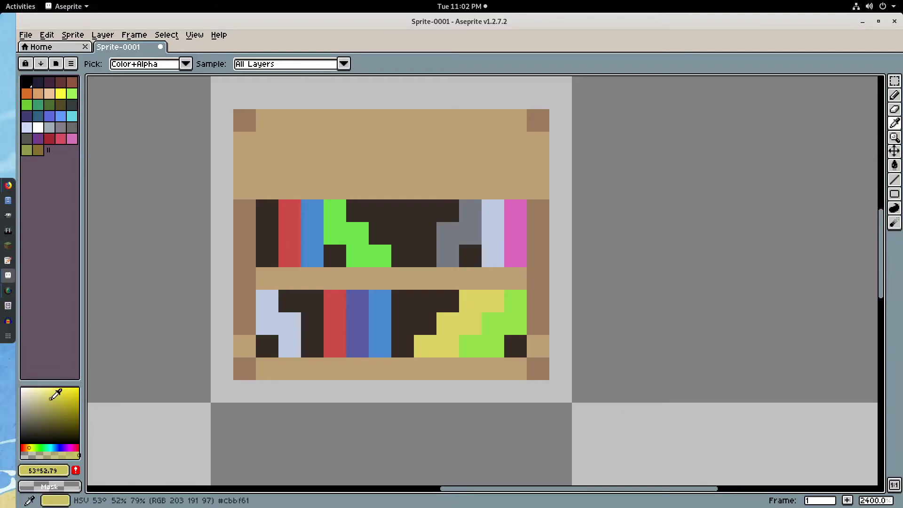
pyautogui.click(29, 446)
pyautogui.click(51, 401)
pyautogui.press('b')
pyautogui.moveTo(493, 299); pyautogui.dragTo(448, 347)
pyautogui.scroll(-6, 530, 324)
pyautogui.scroll(6, 530, 325)
# Add darker green shading pixels to the light green book.
pyautogui.press('i')
pyautogui.click(500, 331)
pyautogui.click(58, 404)
pyautogui.press('b')
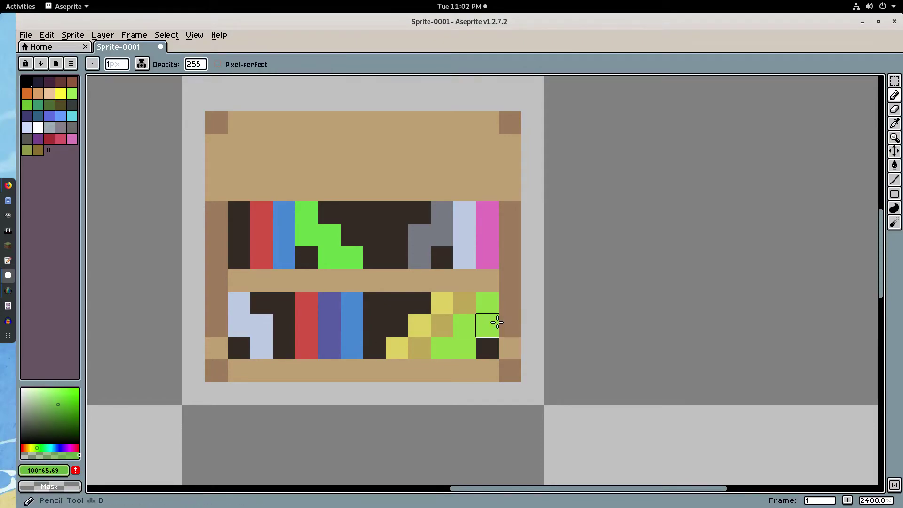
pyautogui.click(487, 325)
pyautogui.click(443, 348)
pyautogui.hotkey('ctrl', 'z')
pyautogui.click(465, 348)
pyautogui.scroll(-5, 504, 304)
pyautogui.scroll(5, 511, 296)
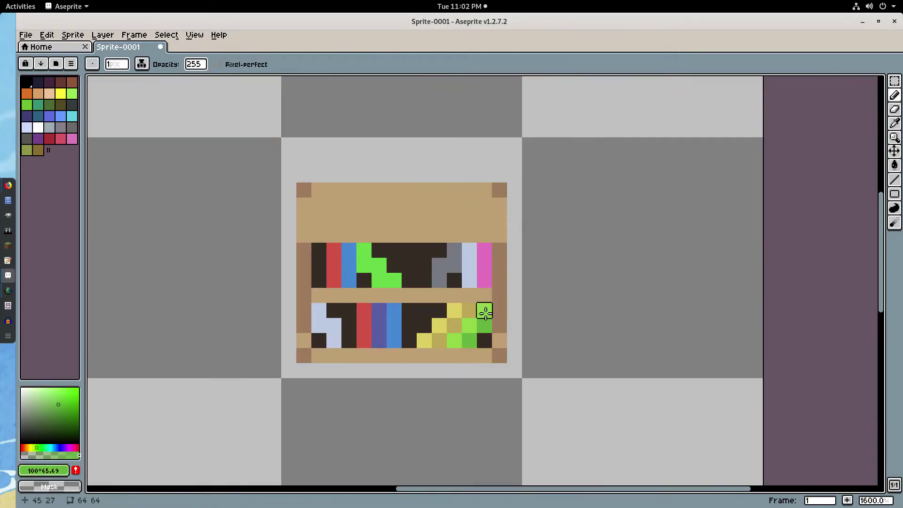
# Shade the lower half of the pink book with a darker pink.
pyautogui.press('i')
pyautogui.click(487, 256)
pyautogui.click(51, 398)
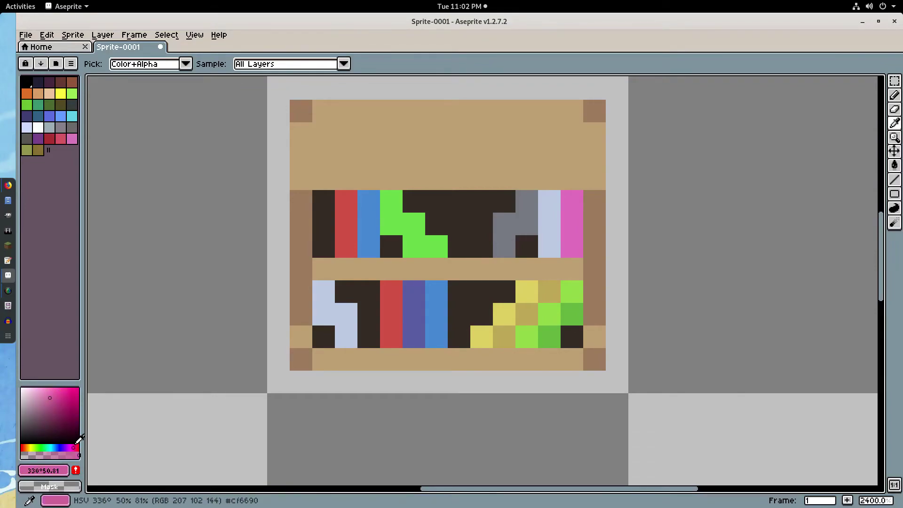
pyautogui.press('b')
pyautogui.moveTo(572, 246); pyautogui.dragTo(570, 221)
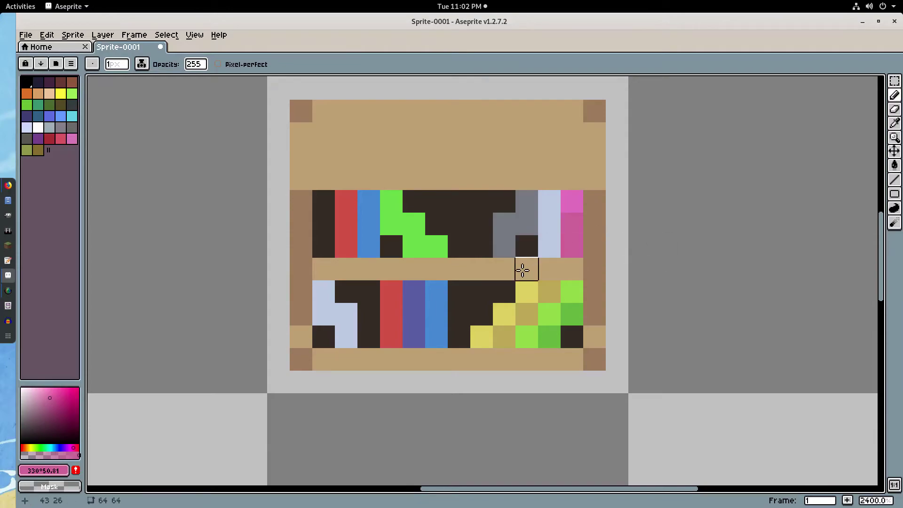
# Mix a darker shade of the pale blue book colour.
pyautogui.press('i')
pyautogui.click(552, 230)
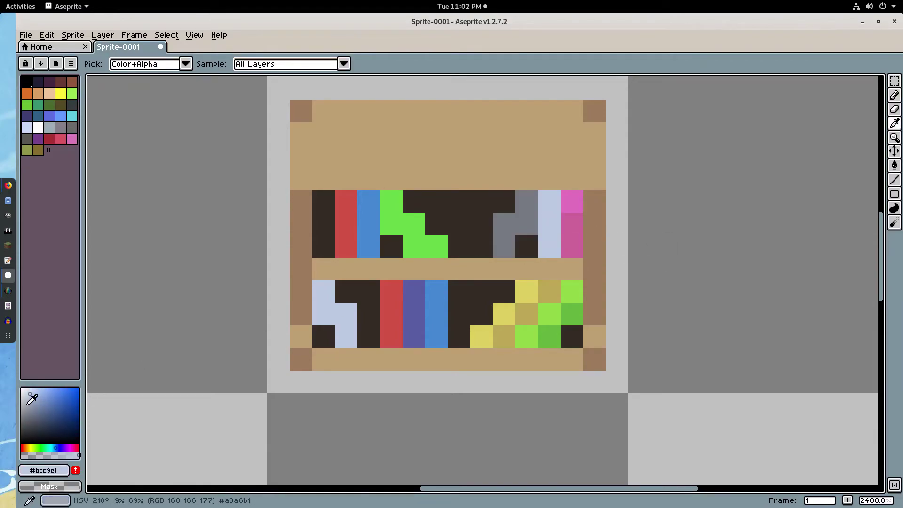
pyautogui.click(32, 398)
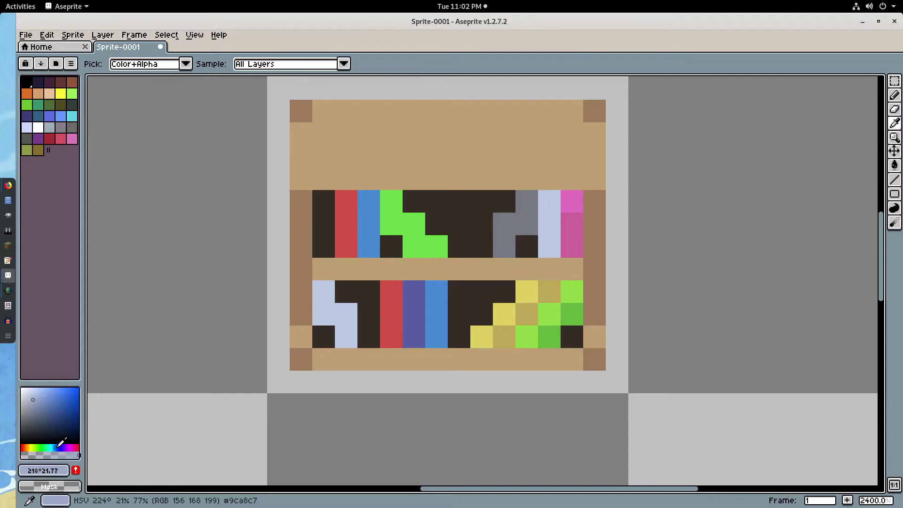
pyautogui.press('b')
pyautogui.scroll(-4, 665, 205)
pyautogui.scroll(4, 666, 206)
# Shade two pixels of the upper-shelf green book with the darker green.
pyautogui.press('i')
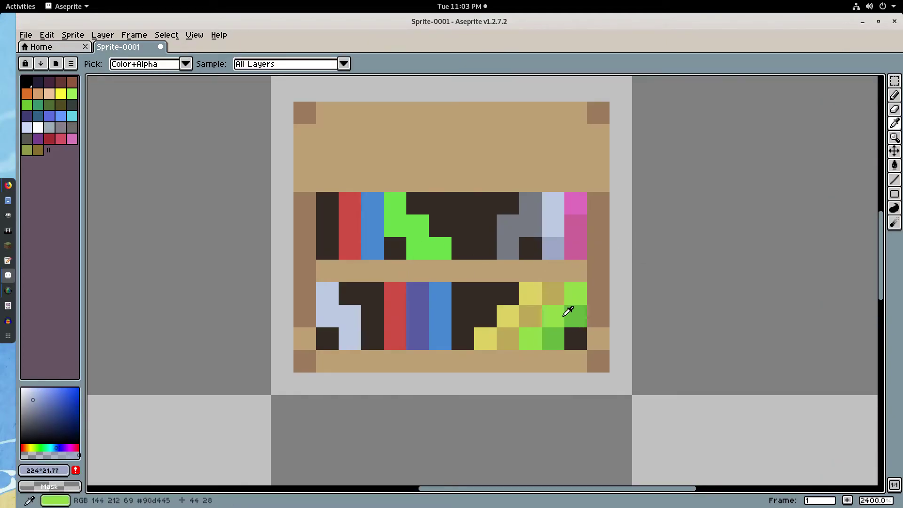
pyautogui.click(571, 312)
pyautogui.press('b')
pyautogui.click(395, 226)
pyautogui.click(418, 249)
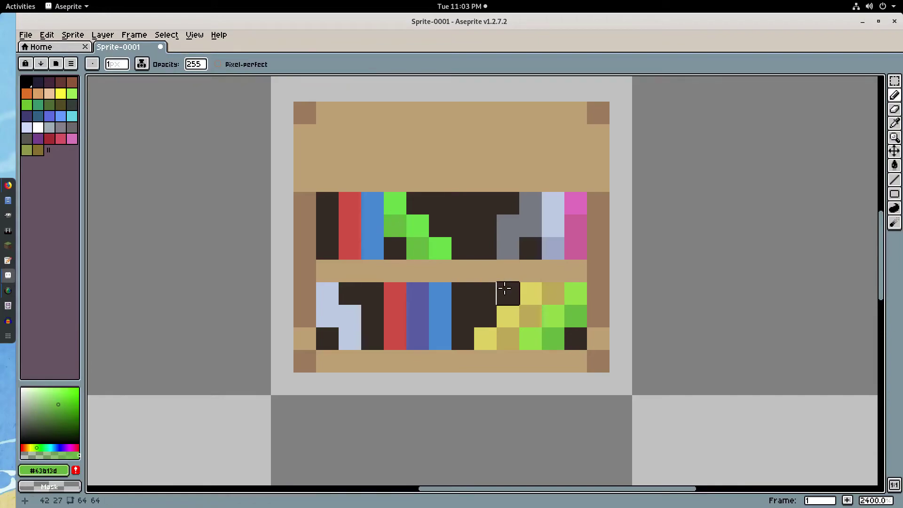
# Darken the bottom pixel of the purple book with a hue-shifted purple.
pyautogui.press('i')
pyautogui.click(442, 306)
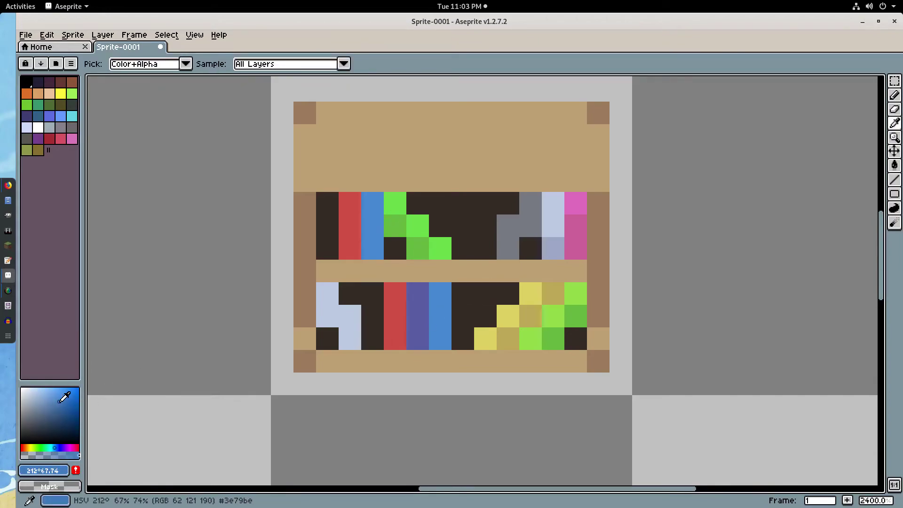
pyautogui.press('b')
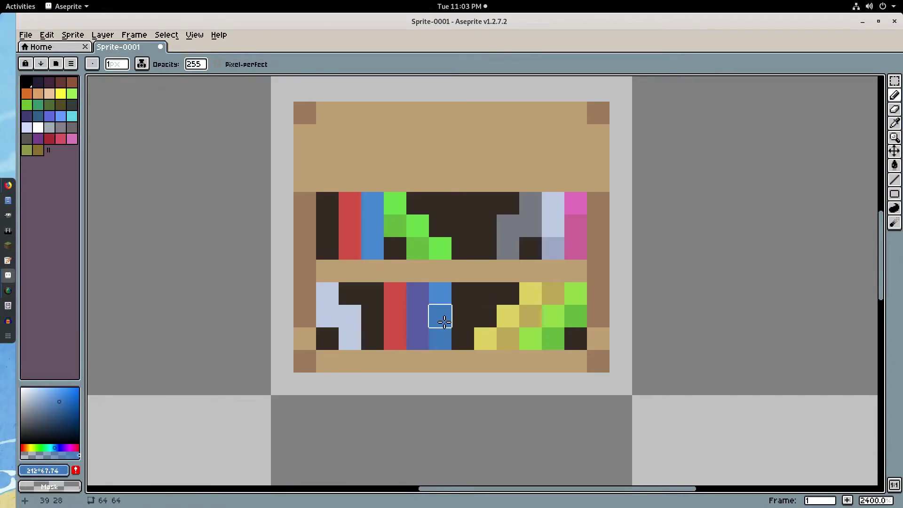
pyautogui.press('i')
pyautogui.click(419, 324)
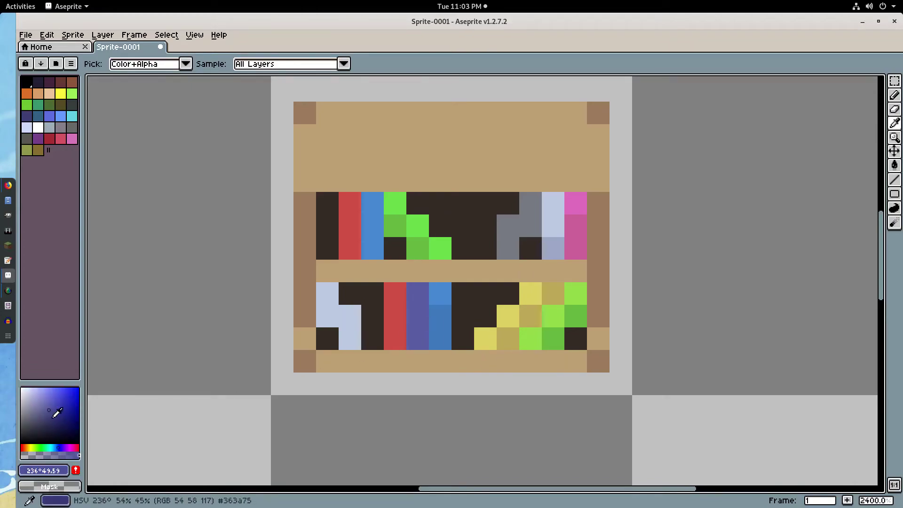
pyautogui.click(63, 446)
pyautogui.press('b')
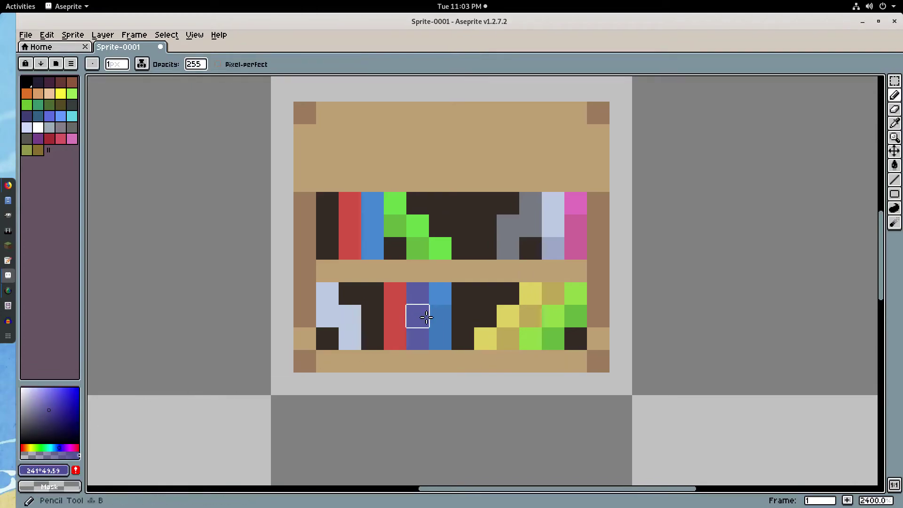
pyautogui.click(418, 337)
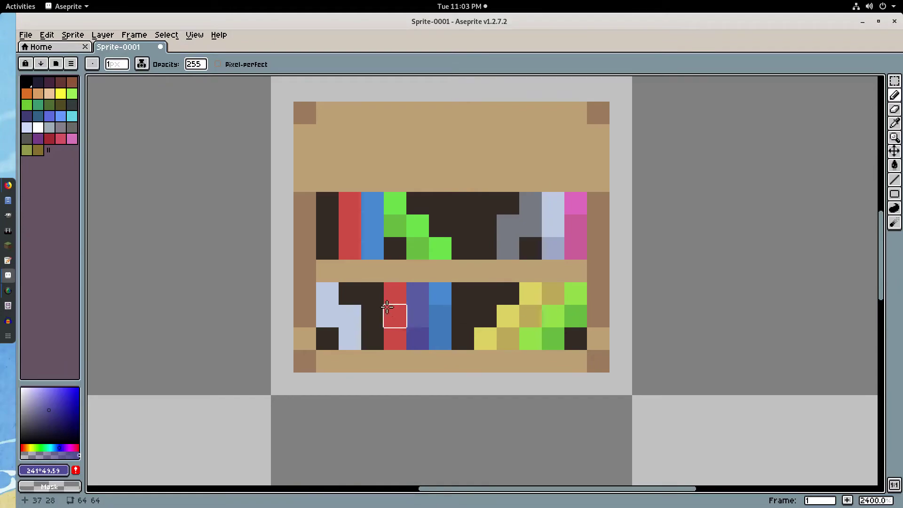
# Mix a lighter, hue-adjusted purple shade and zoom to check the sprite.
pyautogui.press('i')
pyautogui.click(420, 307)
pyautogui.click(46, 401)
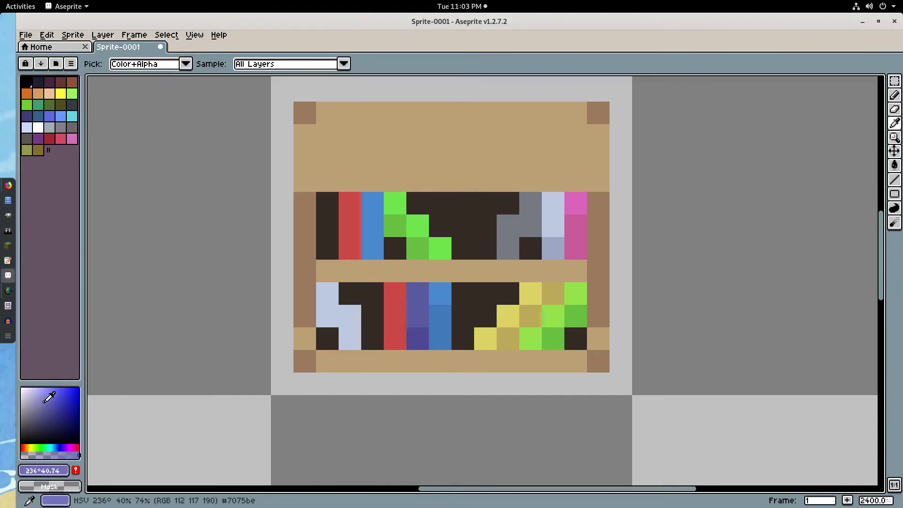
pyautogui.click(60, 447)
pyautogui.press('b')
pyautogui.scroll(-6, 532, 312)
pyautogui.scroll(5, 531, 313)
pyautogui.scroll(-2, 529, 297)
pyautogui.scroll(2, 530, 298)
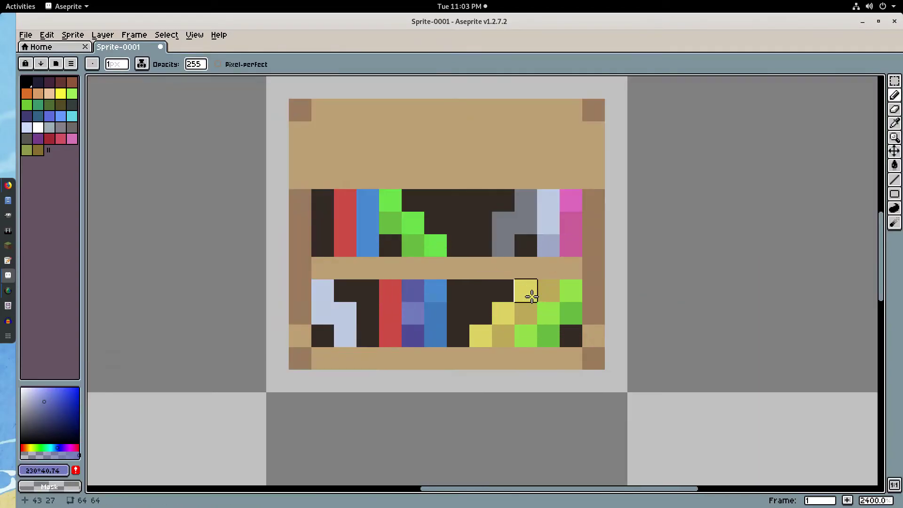
pyautogui.scroll(-5, 591, 295)
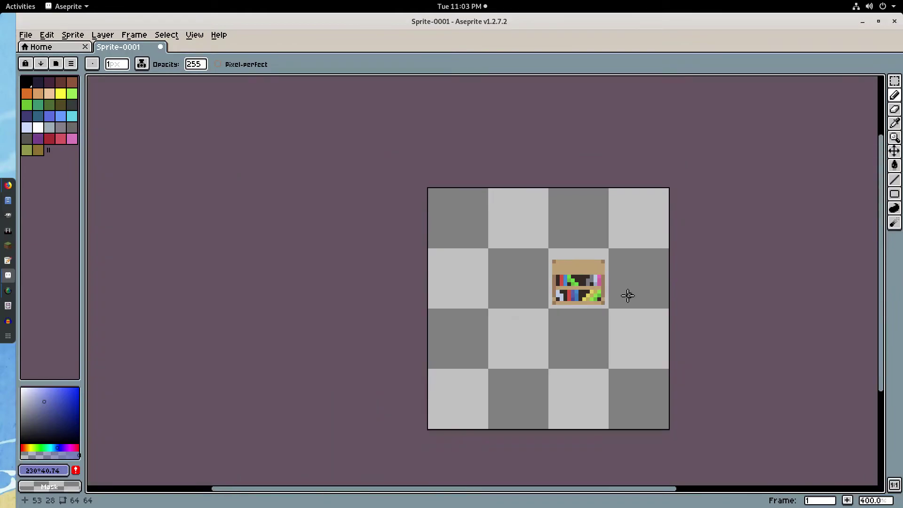
# Darken two pale book pixels using the sampled blue-grey colour.
pyautogui.scroll(5, 596, 296)
pyautogui.press('i')
pyautogui.click(580, 212)
pyautogui.press('v')
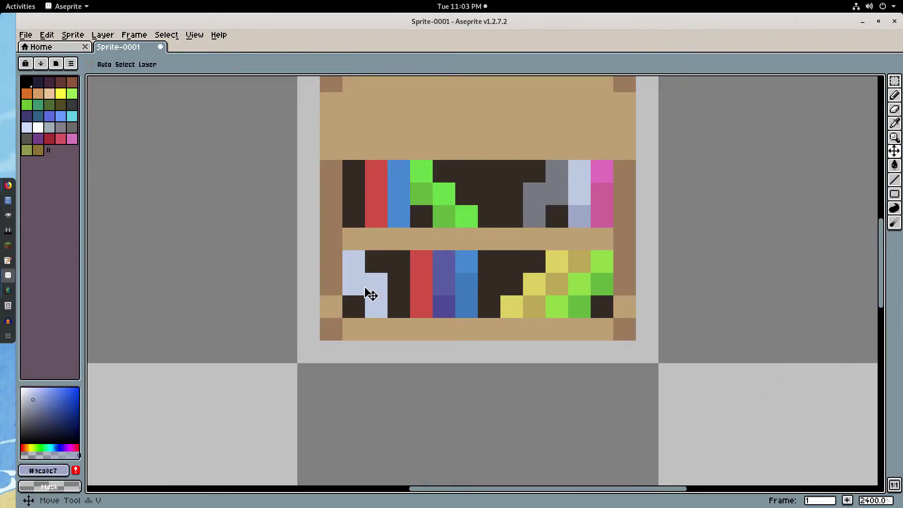
pyautogui.press('b')
pyautogui.click(376, 303)
pyautogui.click(356, 284)
pyautogui.press('u')
pyautogui.scroll(-2, 419, 258)
pyautogui.moveTo(419, 258); pyautogui.dragTo(401, 279)
pyautogui.scroll(1, 400, 279)
# Draw a near-black reddish outline around the bookshelf's edges, starting from the shelf's dark brown.
pyautogui.press('i')
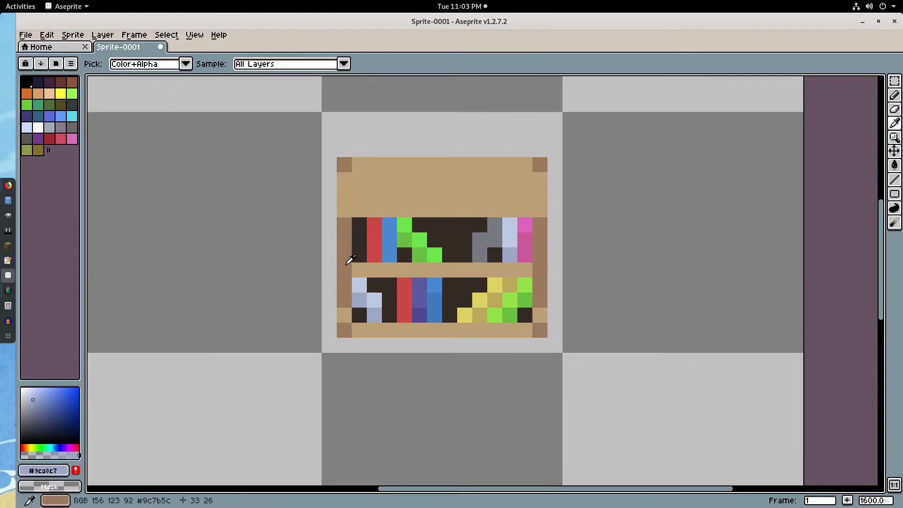
pyautogui.click(447, 222)
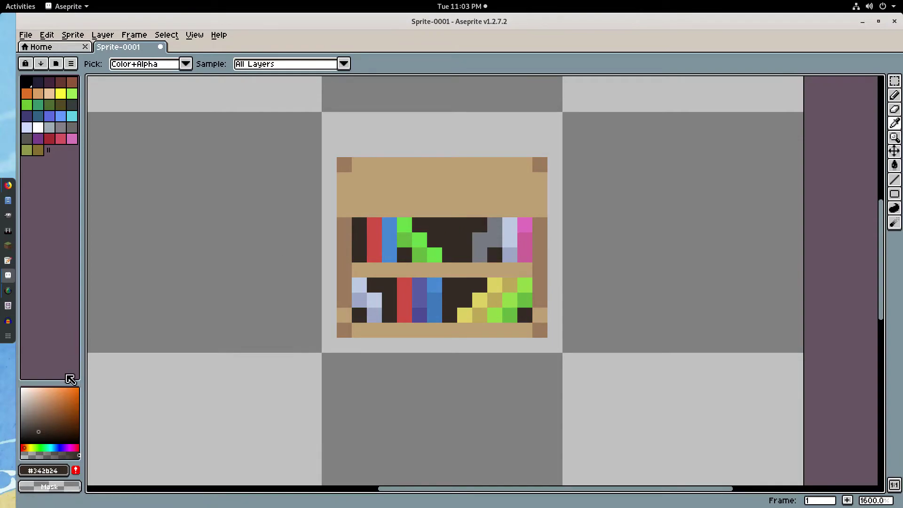
pyautogui.moveTo(34, 437); pyautogui.dragTo(33, 437)
pyautogui.click(22, 447)
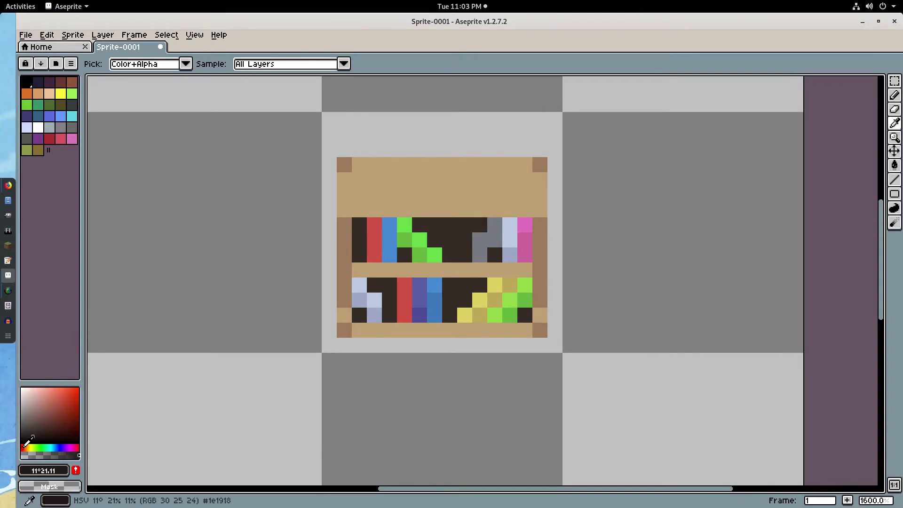
pyautogui.press('b')
pyautogui.moveTo(329, 165)
pyautogui.mouseDown()
pyautogui.moveTo(318, 328)
pyautogui.moveTo(343, 344)
pyautogui.moveTo(564, 344)
pyautogui.moveTo(540, 345)
pyautogui.moveTo(553, 331)
pyautogui.moveTo(565, 206)
pyautogui.moveTo(556, 165)
pyautogui.moveTo(345, 145)
pyautogui.mouseUp()
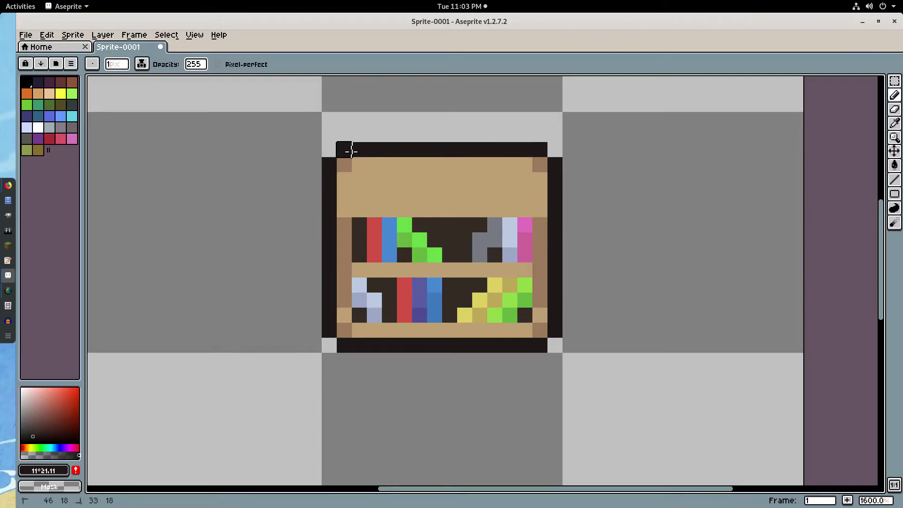
pyautogui.scroll(-6, 490, 146)
pyautogui.scroll(7, 462, 160)
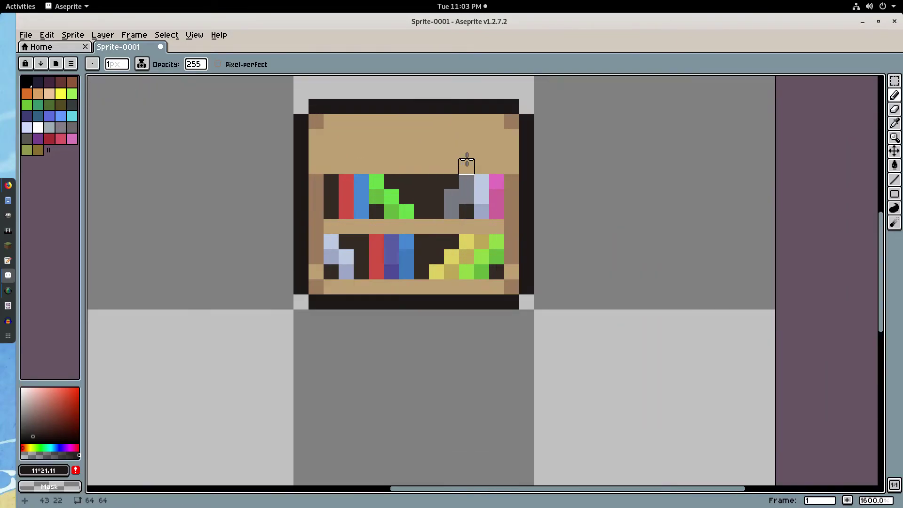
# Sample the side-frame brown and try a short stroke, then undo it.
pyautogui.keyDown('alt'); pyautogui.click(314, 210); pyautogui.keyUp('alt')
pyautogui.moveTo(310, 194); pyautogui.dragTo(327, 158)
pyautogui.hotkey('ctrl', 'z')
pyautogui.scroll(-4, 404, 189)
pyautogui.scroll(4, 405, 189)
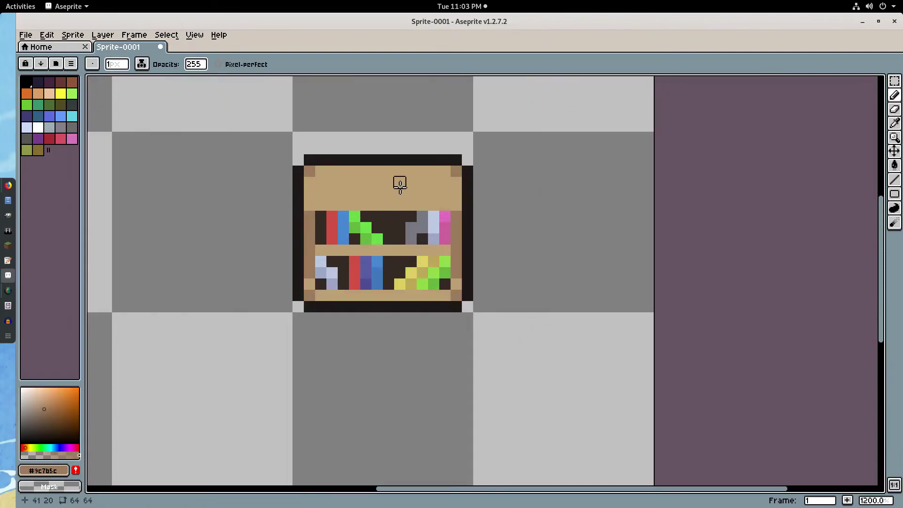
# Eyedrop the top-panel tan, choose a lighter tan, and draw a highlight line under the top panel.
pyautogui.press('alt')
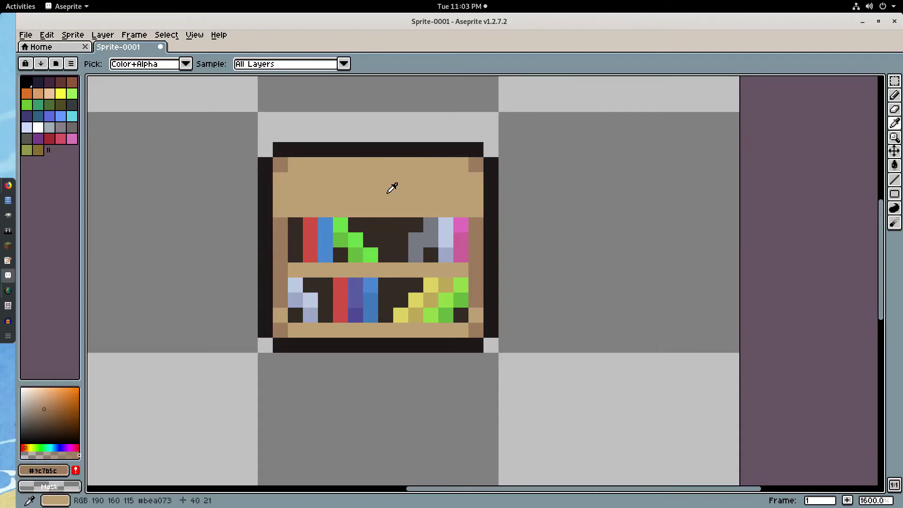
pyautogui.click(350, 174)
pyautogui.click(41, 394)
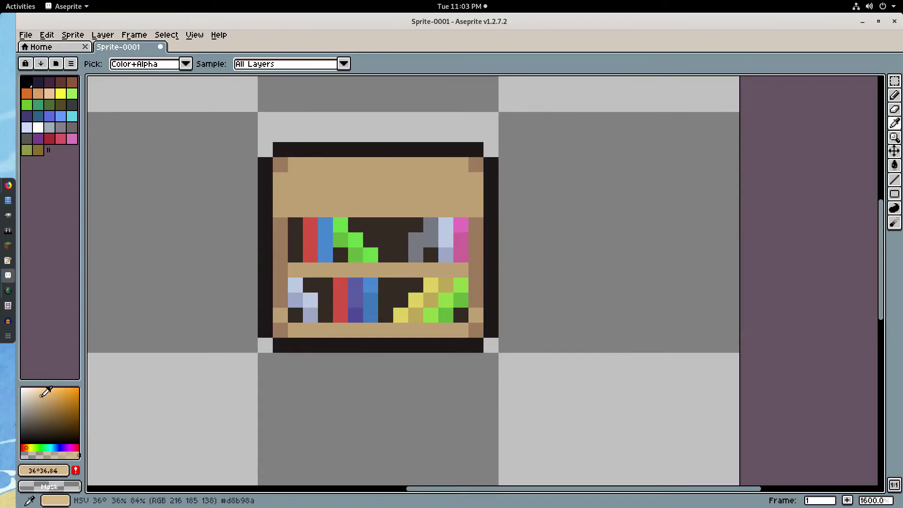
pyautogui.press('b')
pyautogui.moveTo(295, 209); pyautogui.dragTo(468, 210)
pyautogui.scroll(-4, 382, 266)
pyautogui.scroll(6, 382, 273)
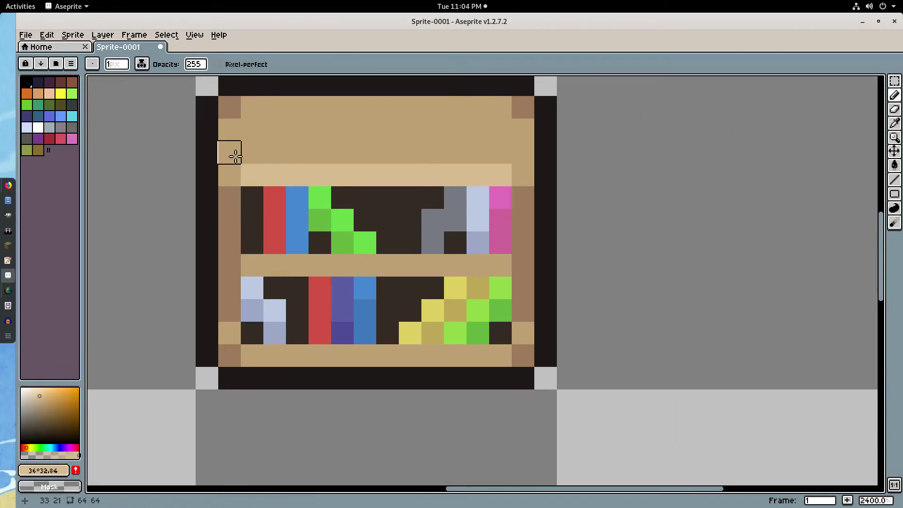
# Lighten the shelf row's rightmost pixel and add a light tan highlight along the middle shelf, without its ends.
pyautogui.click(523, 174)
pyautogui.scroll(-10, 518, 174)
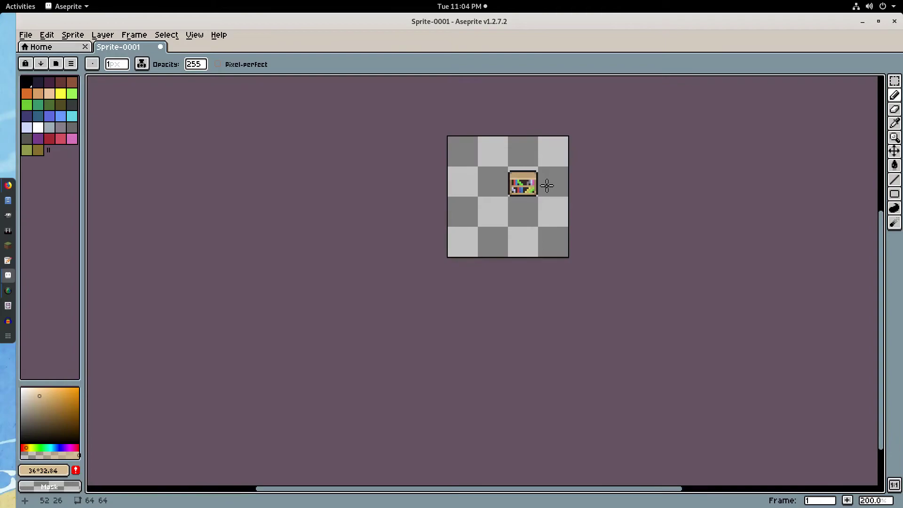
pyautogui.scroll(8, 543, 184)
pyautogui.moveTo(345, 190); pyautogui.dragTo(526, 188)
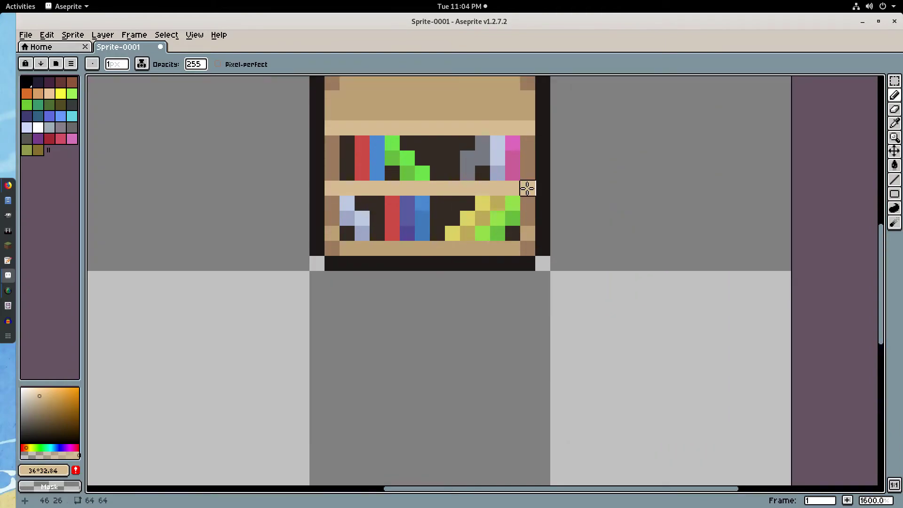
pyautogui.scroll(-4, 541, 185)
pyautogui.scroll(3, 536, 179)
pyautogui.hotkey('ctrl', 'z')
pyautogui.moveTo(368, 177); pyautogui.dragTo(482, 178)
pyautogui.scroll(4, 494, 176)
# Paint the bottom shelf with the highlight tan, then sample the darker shelf tan again.
pyautogui.keyDown('alt'); pyautogui.click(408, 106); pyautogui.keyUp('alt')
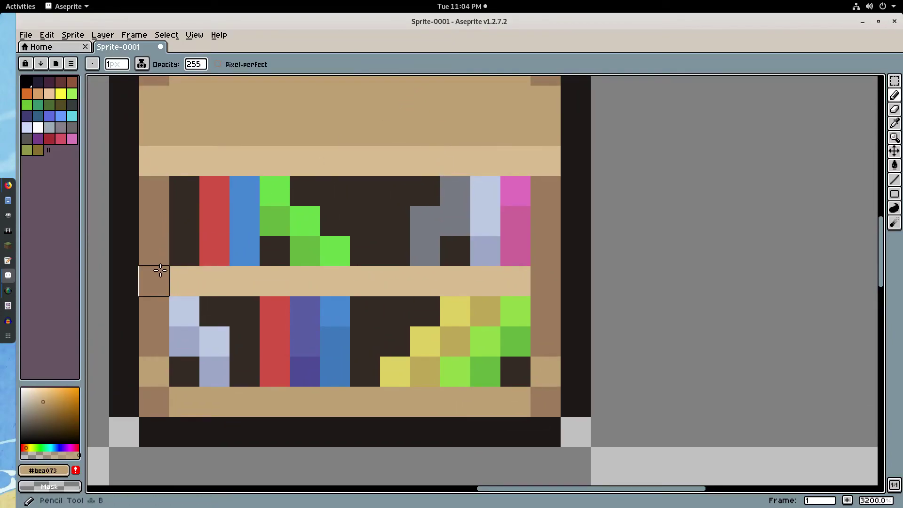
pyautogui.scroll(-5, 654, 361)
pyautogui.scroll(5, 655, 361)
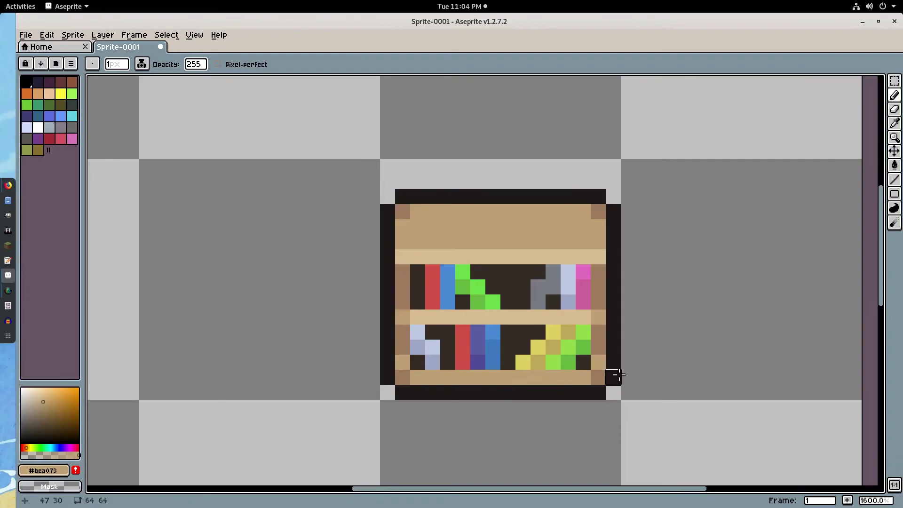
pyautogui.keyDown('alt'); pyautogui.click(468, 285); pyautogui.keyUp('alt')
pyautogui.moveTo(371, 379); pyautogui.dragTo(578, 379)
pyautogui.scroll(-3, 619, 363)
pyautogui.scroll(3, 627, 361)
pyautogui.press('u')
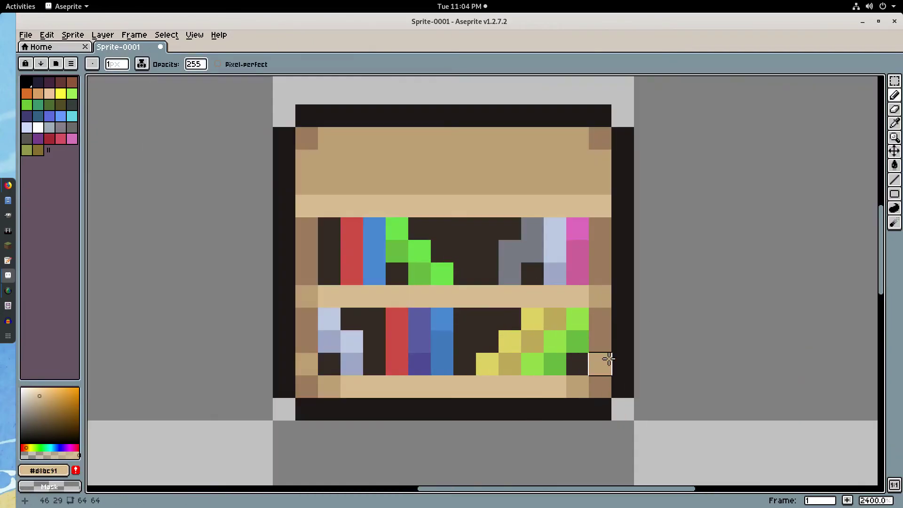
pyautogui.keyDown('alt'); pyautogui.click(579, 377); pyautogui.keyUp('alt')
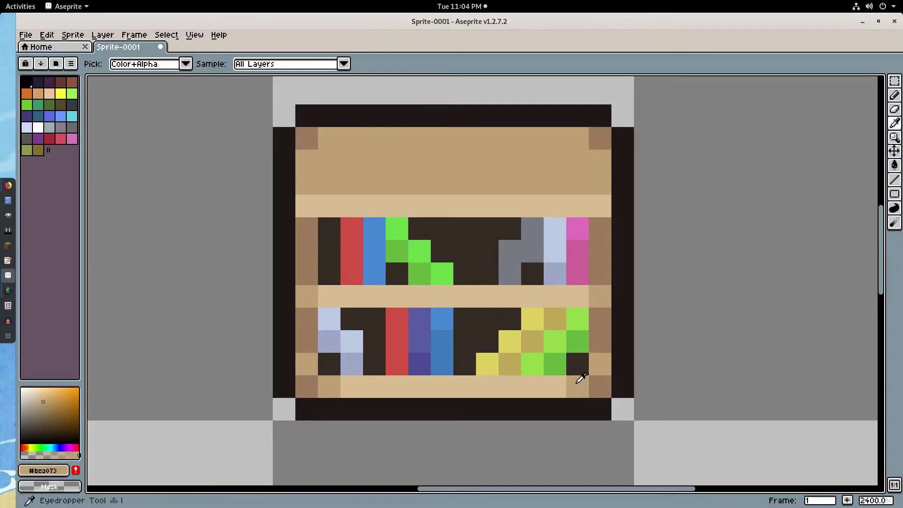
pyautogui.press('b')
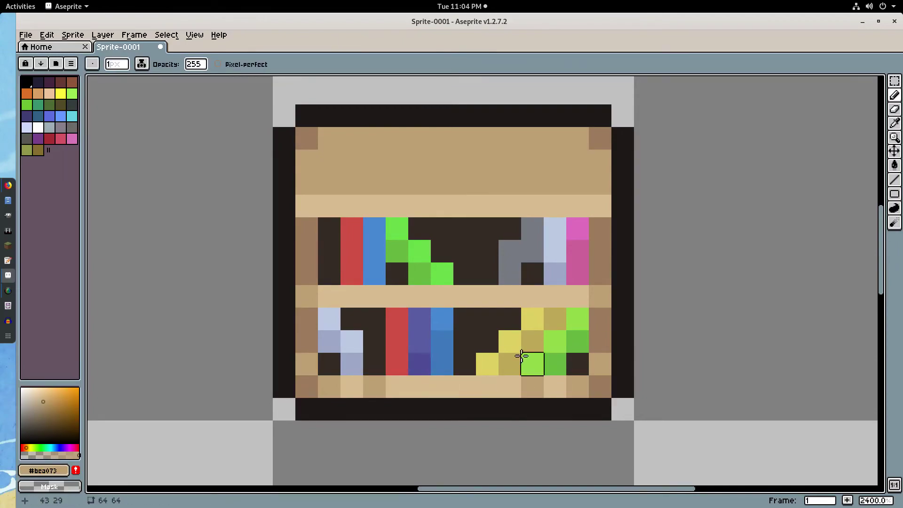
pyautogui.scroll(-4, 596, 345)
pyautogui.scroll(4, 596, 345)
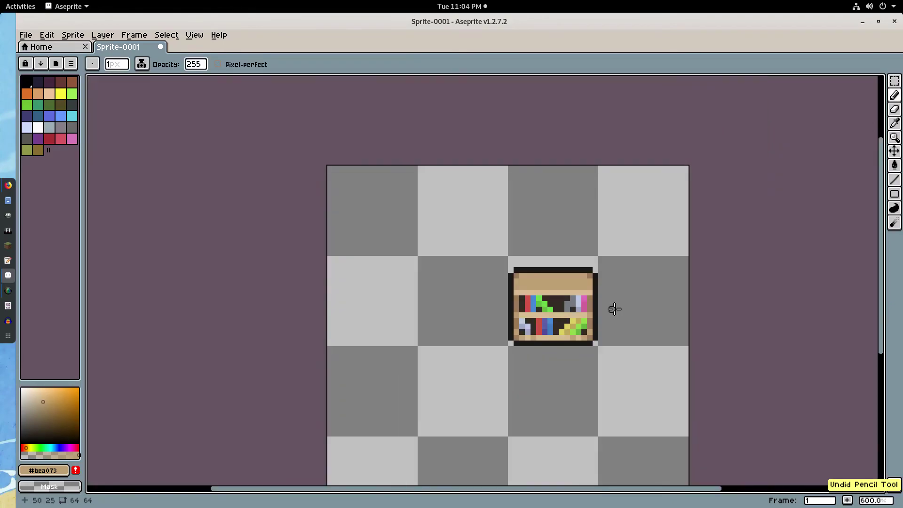
# Select the lower part of the bookshelf and move it down to open a gap.
pyautogui.scroll(-5, 613, 309)
pyautogui.scroll(-1, 615, 309)
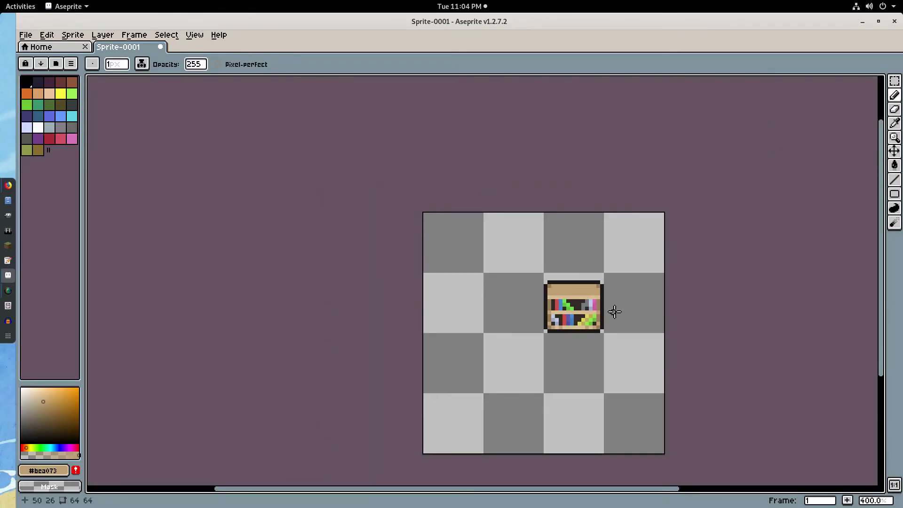
pyautogui.scroll(2, 620, 312)
pyautogui.scroll(-3, 623, 312)
pyautogui.scroll(5, 623, 311)
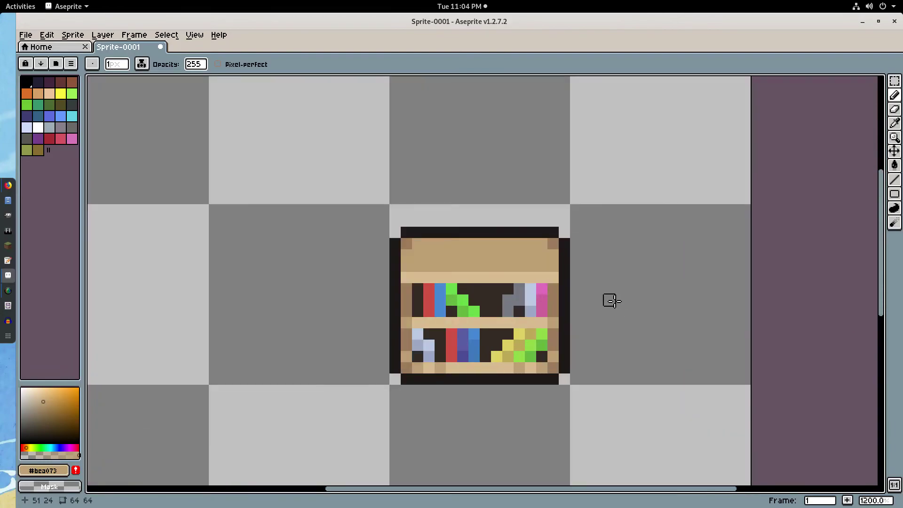
pyautogui.moveTo(609, 325); pyautogui.dragTo(589, 233)
pyautogui.press('m')
pyautogui.moveTo(570, 301); pyautogui.dragTo(375, 245)
pyautogui.moveTo(461, 261); pyautogui.dragTo(455, 221)
pyautogui.moveTo(454, 217); pyautogui.dragTo(452, 391)
# Move a copy of the upper shelf into the gap below the original.
pyautogui.moveTo(558, 224); pyautogui.dragTo(367, 146)
pyautogui.click(437, 173)
pyautogui.moveTo(436, 173); pyautogui.dragTo(438, 286)
pyautogui.rightClick(430, 281)
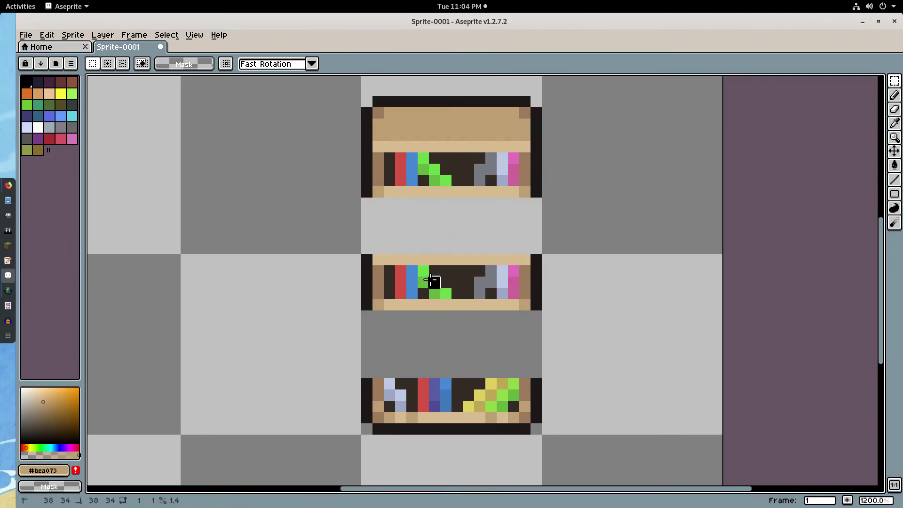
# Copy the top shelf row and paste copies one shelf height lower, then undo them.
pyautogui.moveTo(588, 198); pyautogui.dragTo(361, 142)
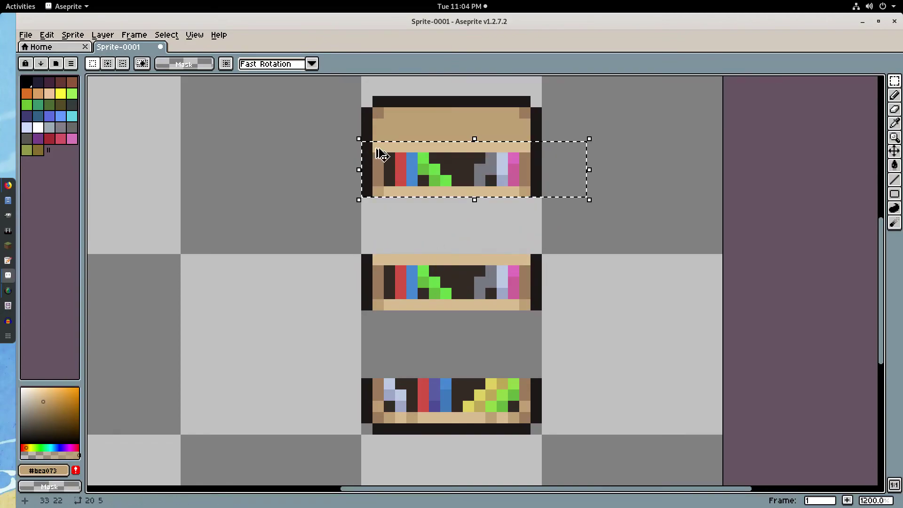
pyautogui.hotkey('ctrl', 'c')
pyautogui.hotkey('ctrl', 'v')
pyautogui.moveTo(446, 170); pyautogui.dragTo(457, 327)
pyautogui.hotkey('ctrl', 'v')
pyautogui.hotkey('ctrl', 'z')
pyautogui.hotkey('ctrl', 'z')
pyautogui.hotkey('ctrl', 'z')
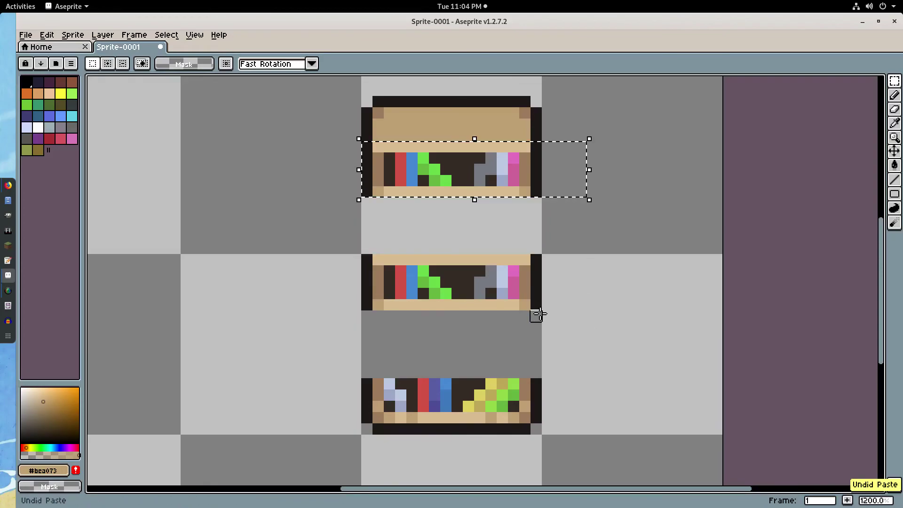
# Restack the middle shelf under the top one and place further shelf copies below.
pyautogui.moveTo(593, 328); pyautogui.dragTo(353, 247)
pyautogui.moveTo(415, 278); pyautogui.dragTo(415, 212)
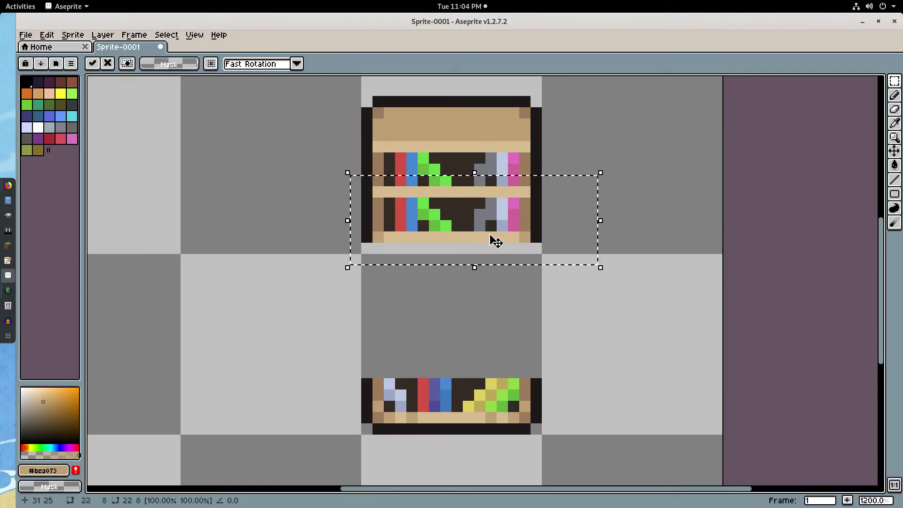
pyautogui.click(637, 269)
pyautogui.moveTo(560, 249); pyautogui.dragTo(340, 155)
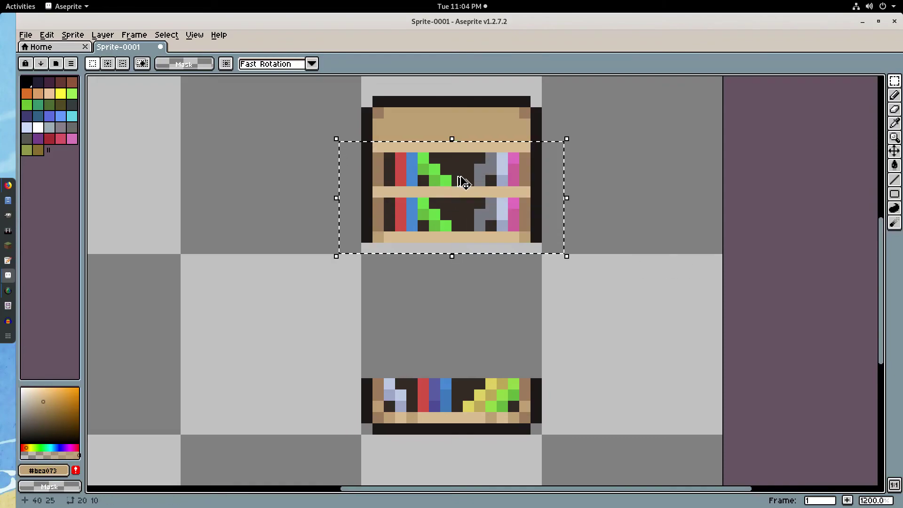
pyautogui.moveTo(464, 186); pyautogui.dragTo(457, 275)
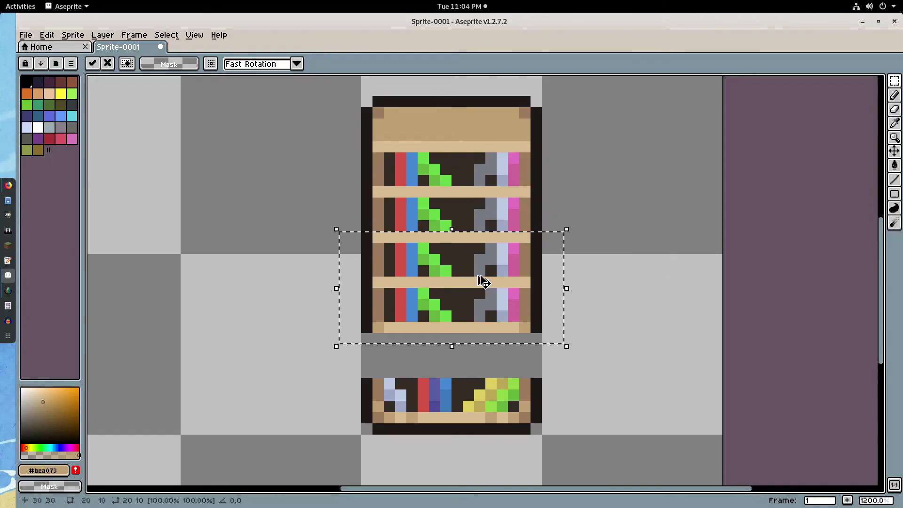
pyautogui.click(613, 271)
pyautogui.moveTo(594, 339); pyautogui.dragTo(367, 292)
pyautogui.click(548, 372)
pyautogui.moveTo(553, 328); pyautogui.dragTo(417, 358)
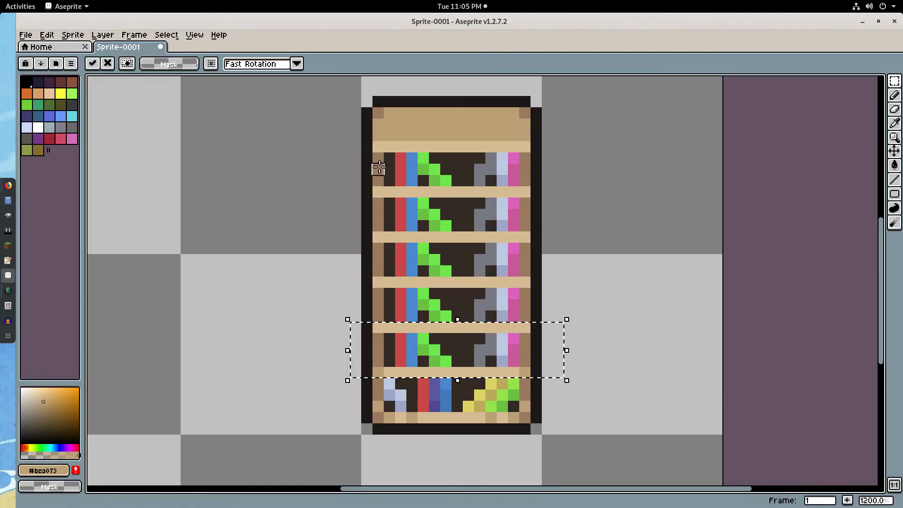
# Deselect, then paint shelf dark brown over books on the third shelf and the grey second-shelf book.
pyautogui.scroll(-4, 271, 84)
pyautogui.click(171, 35)
pyautogui.click(175, 58)
pyautogui.scroll(4, 468, 203)
pyautogui.press('i')
pyautogui.click(334, 223)
pyautogui.press('b')
pyautogui.moveTo(296, 223); pyautogui.dragTo(294, 254)
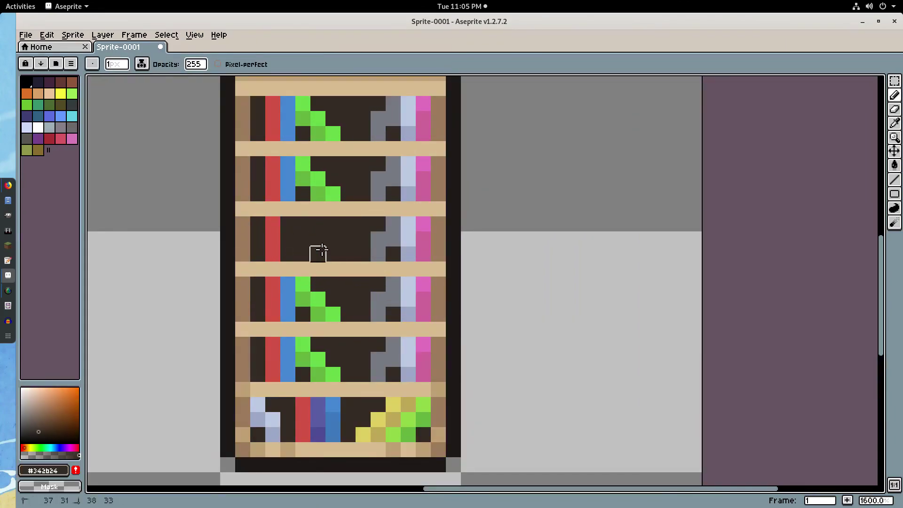
pyautogui.moveTo(392, 167); pyautogui.dragTo(373, 196)
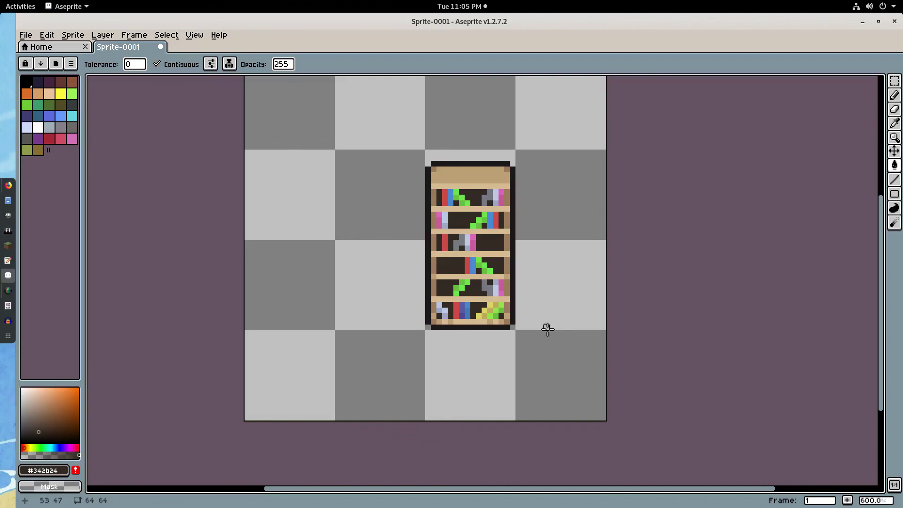
# Slide the right half of the bookshelf outward and paste a vertical shelf slice to fill the gap.
pyautogui.press('m')
pyautogui.moveTo(551, 337)
pyautogui.mouseDown()
pyautogui.moveTo(484, 145)
pyautogui.moveTo(472, 141)
pyautogui.mouseUp()
pyautogui.moveTo(498, 202); pyautogui.dragTo(585, 201)
pyautogui.moveTo(484, 157)
pyautogui.mouseDown()
pyautogui.moveTo(428, 327)
pyautogui.moveTo(435, 332)
pyautogui.mouseUp()
pyautogui.moveTo(461, 294); pyautogui.dragTo(552, 277)
pyautogui.hotkey('ctrl', 'v')
pyautogui.moveTo(552, 278); pyautogui.dragTo(524, 271)
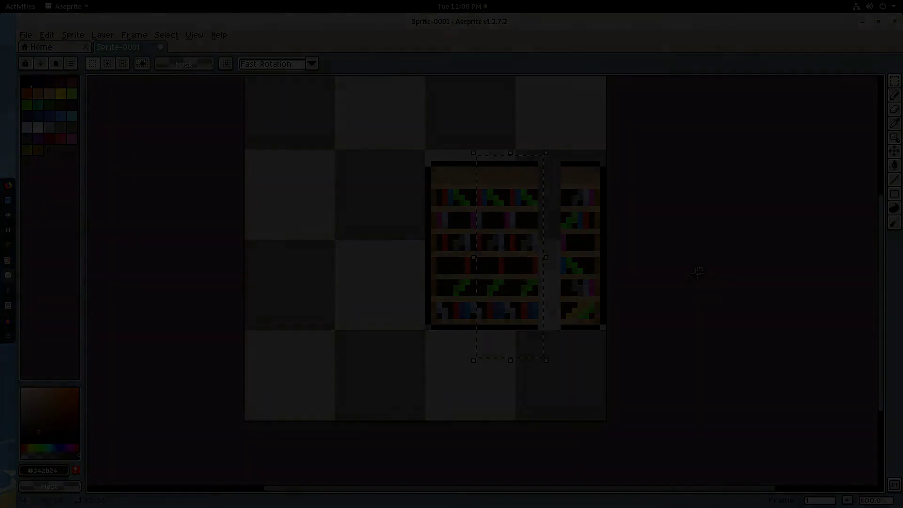